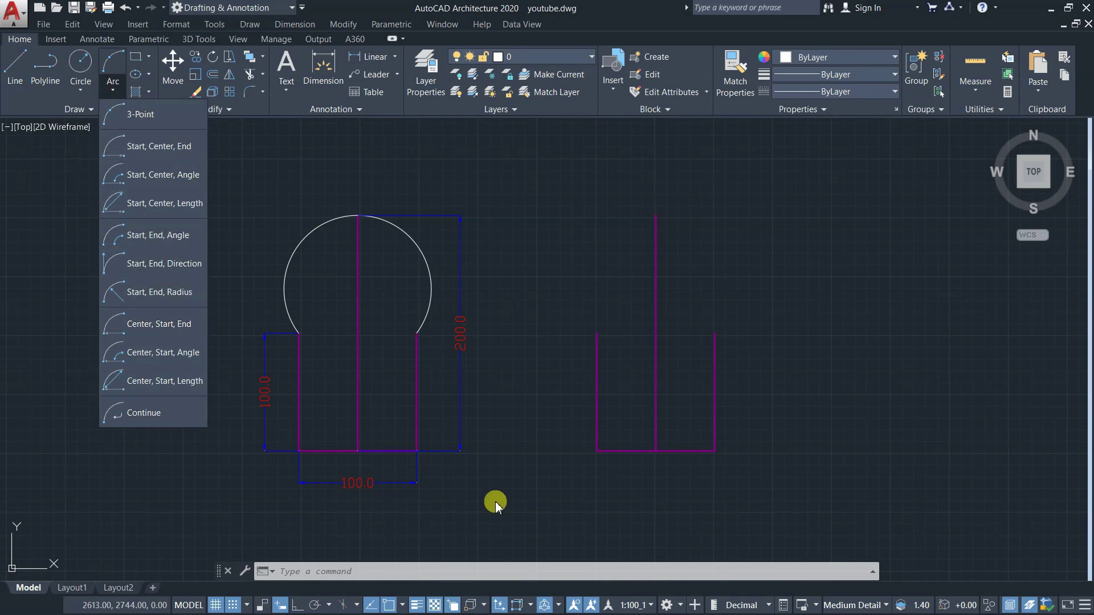
type("a")
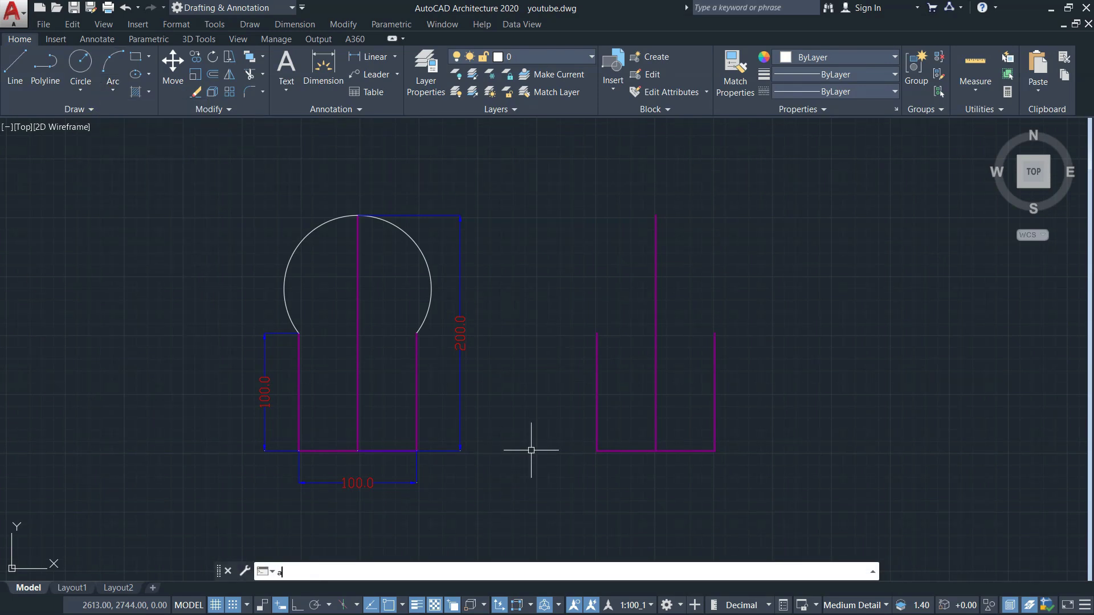
key("Return")
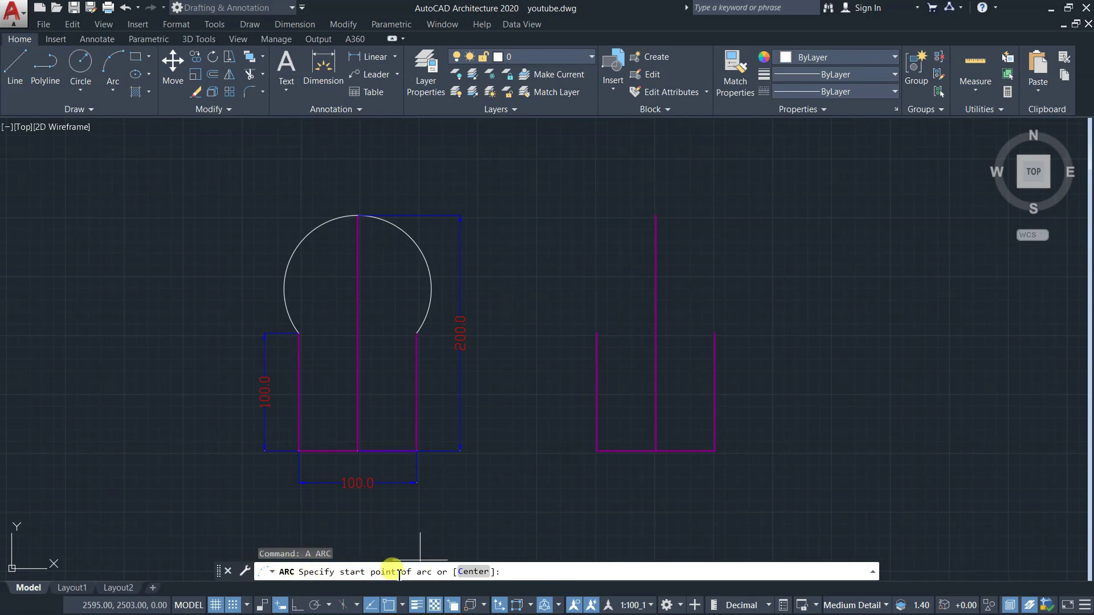
key("Escape")
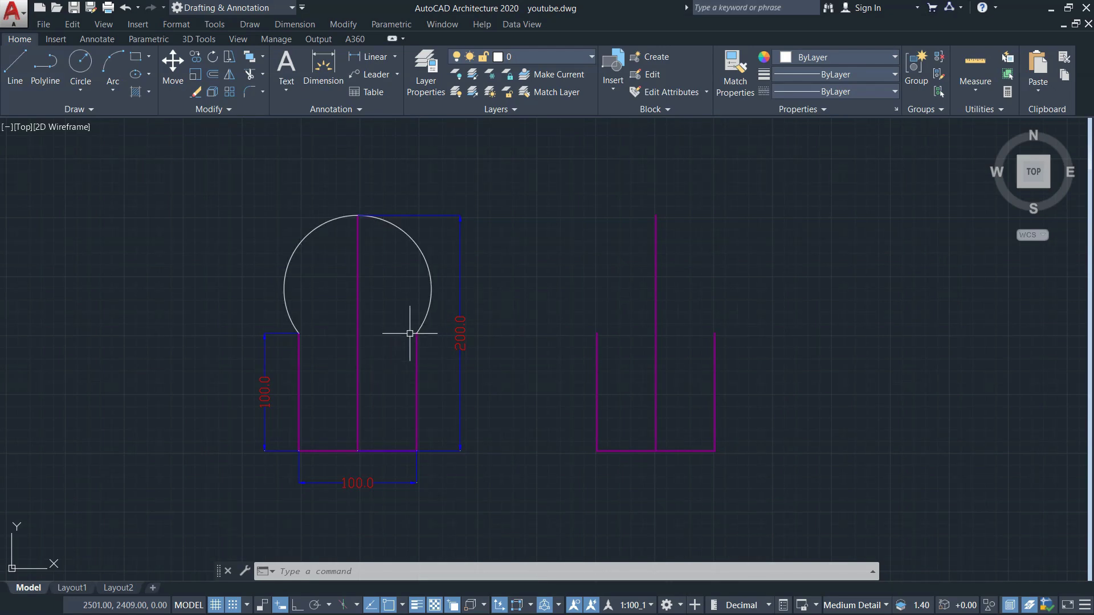
Step: Draw a 3-Point arc on the undimensioned figure from the left line's upper end through the middle line's top to the right line's upper end
left_click(111, 90)
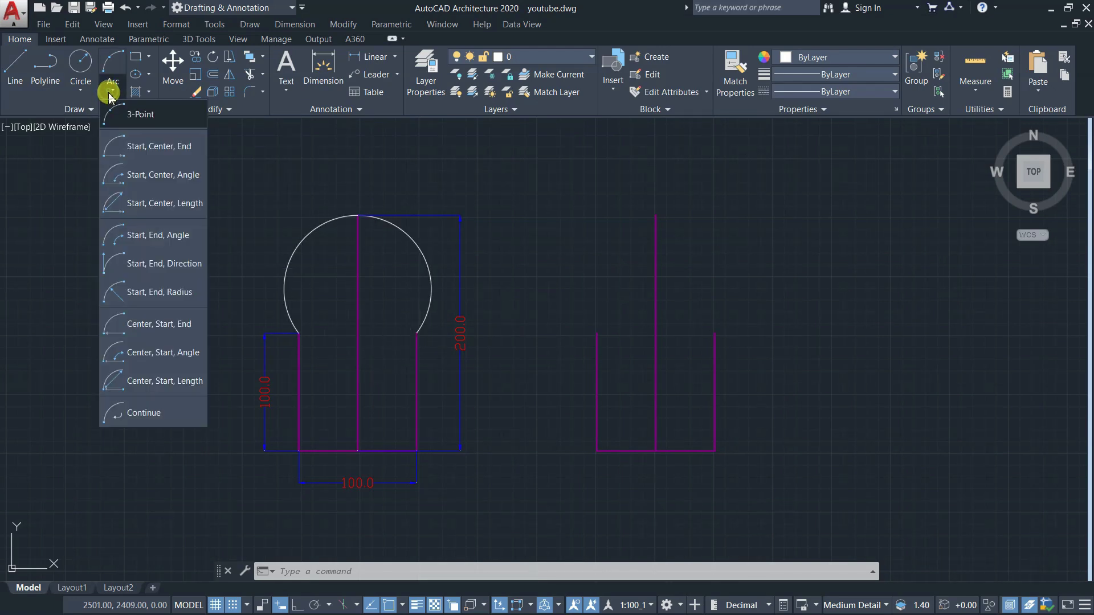
left_click(147, 115)
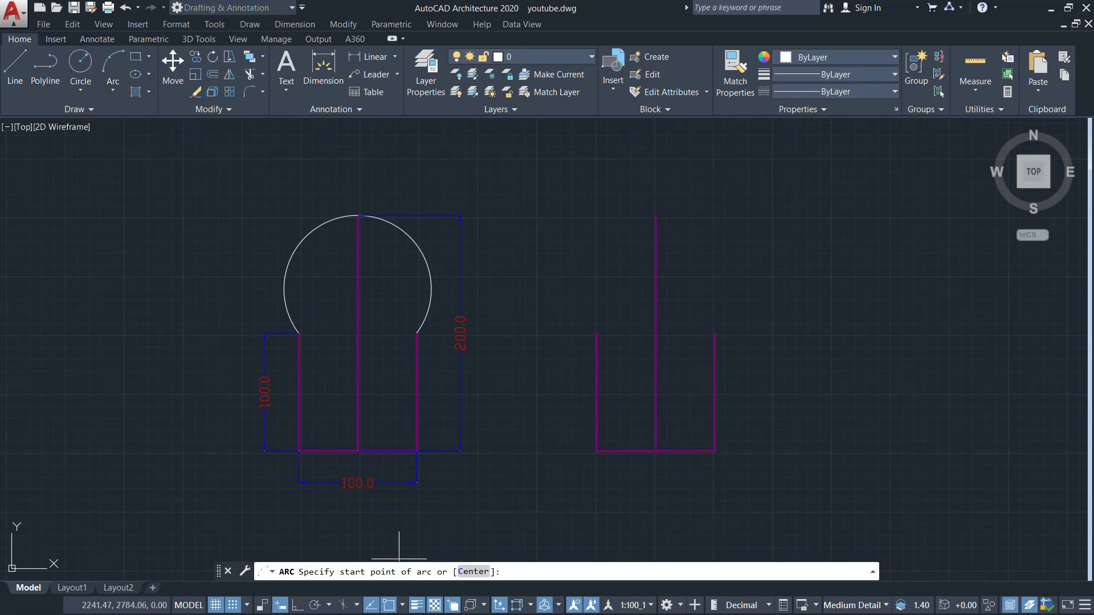
left_click(597, 333)
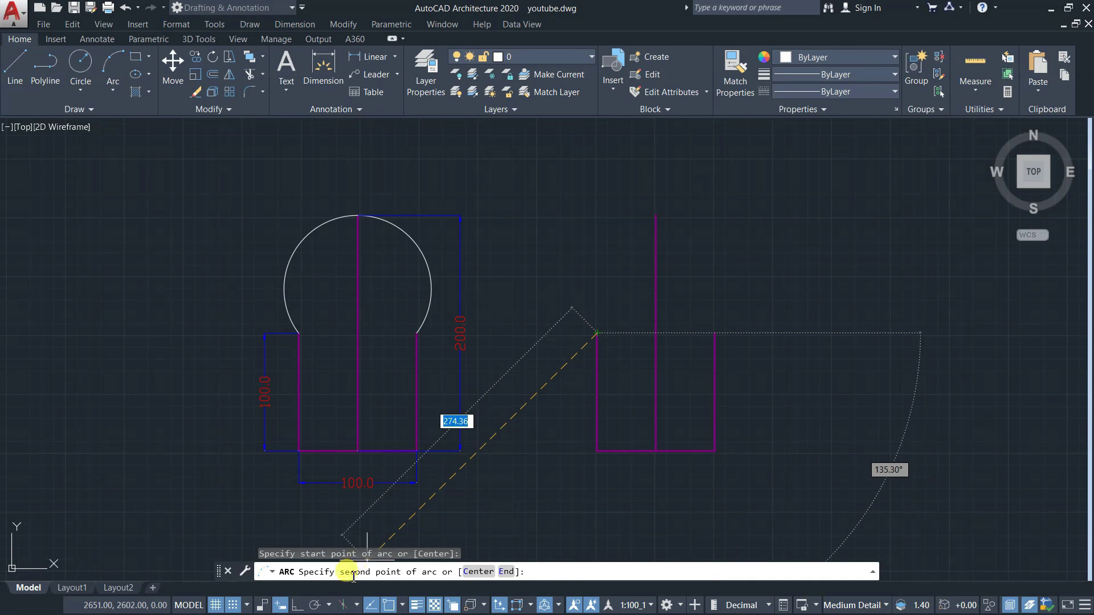
left_click(655, 217)
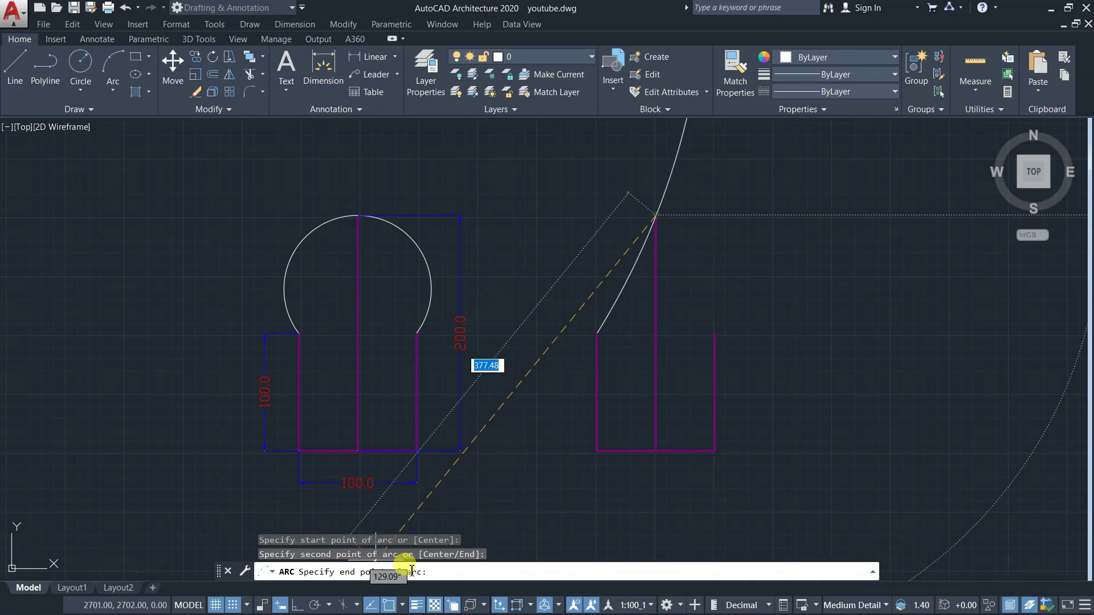
left_click(714, 333)
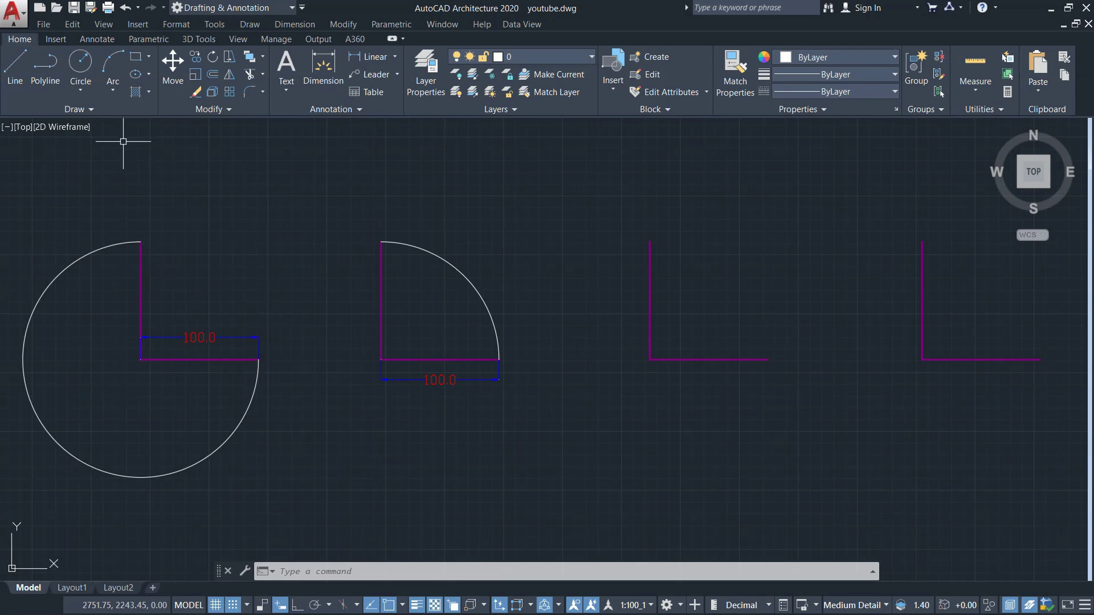
Step: Draw a Start, Center, End arc on the first undimensioned L-shape, from the vertical line's top, centred on the corner, to the horizontal line's far end
left_click(111, 90)
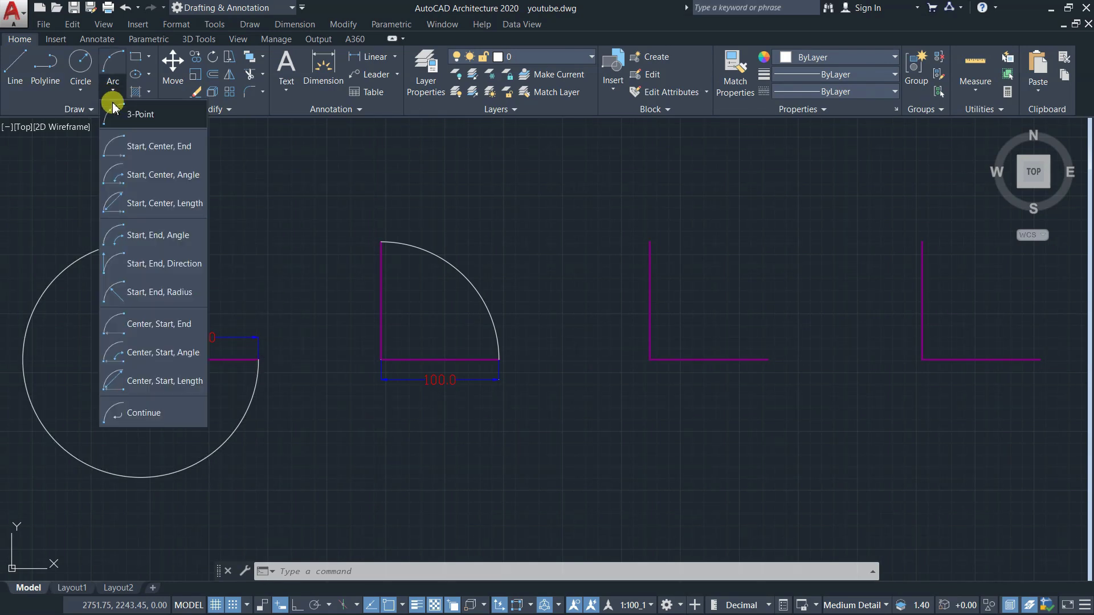
left_click(163, 159)
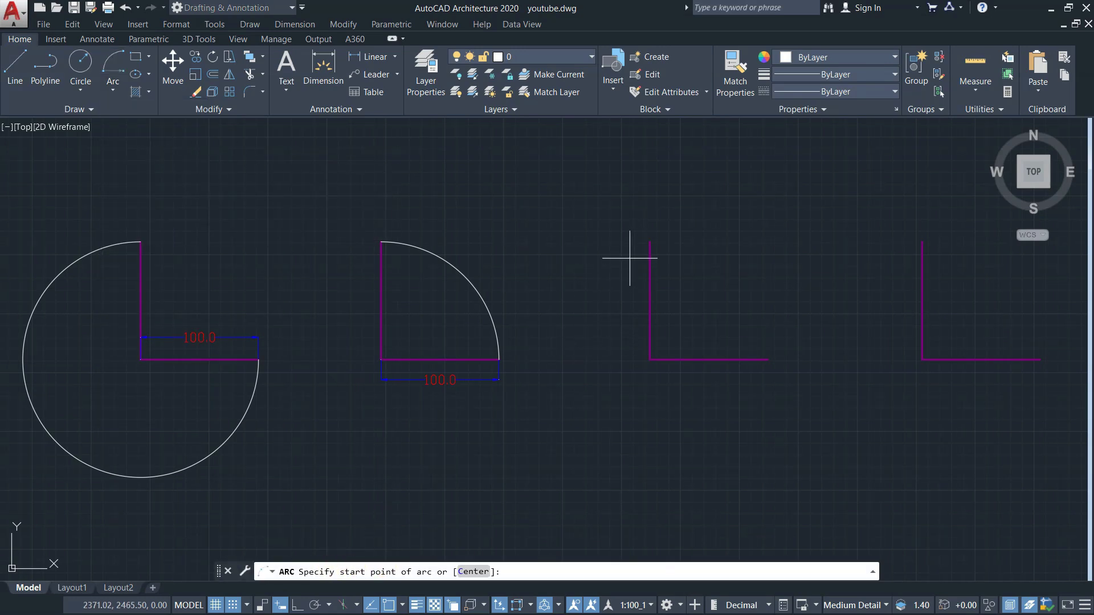
left_click(649, 241)
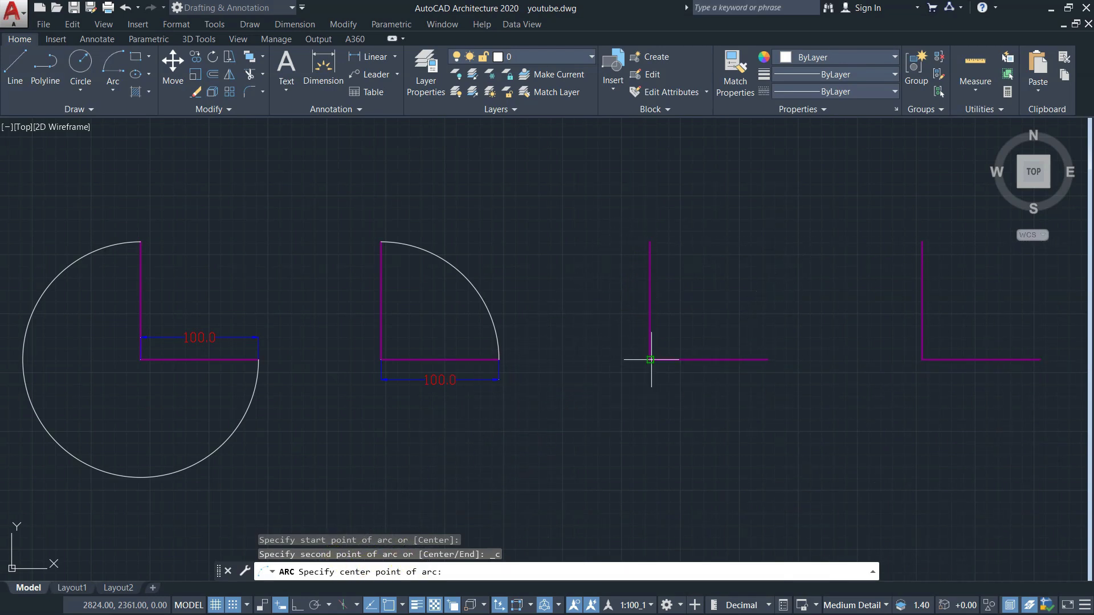
left_click(649, 360)
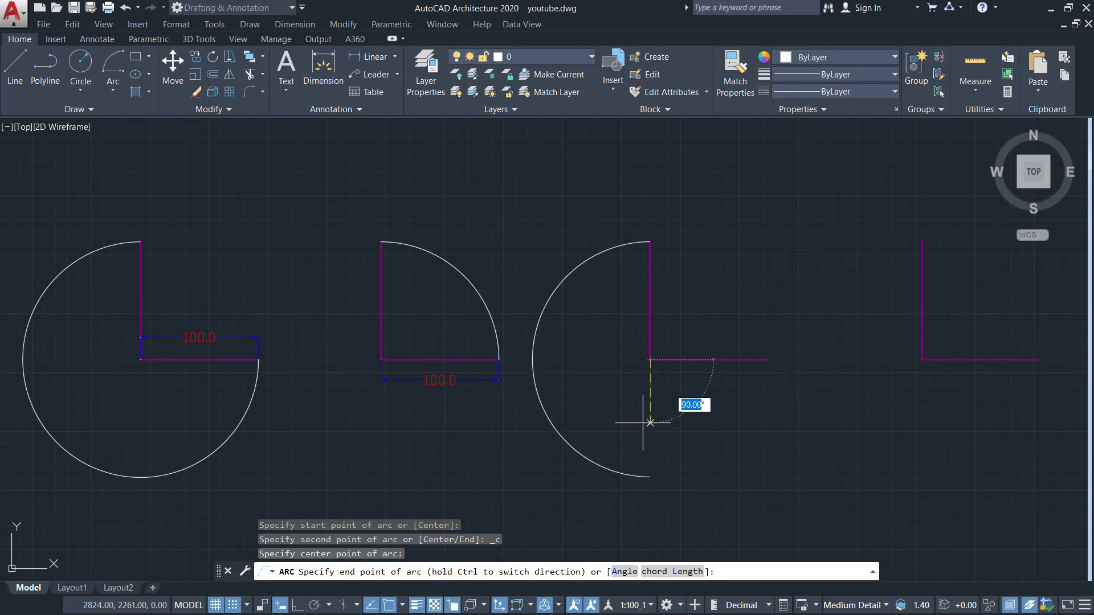
left_click(767, 360)
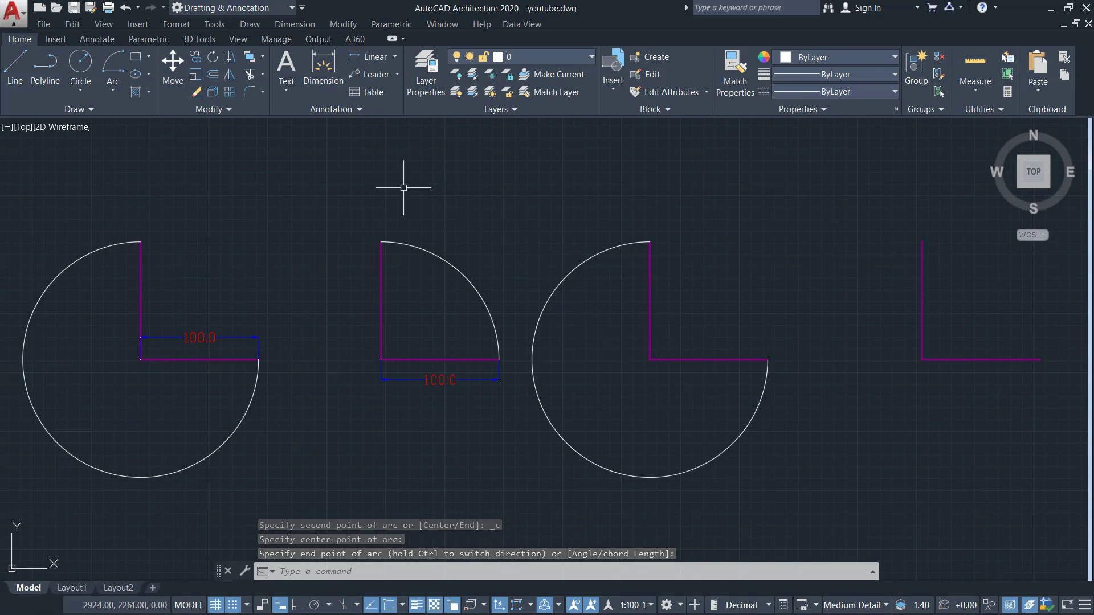
Step: Draw a Start, Center, End arc on the last L-shape, starting at the vertical line's top, centred on its corner and ending toward the horizontal line's far end
left_click(113, 65)
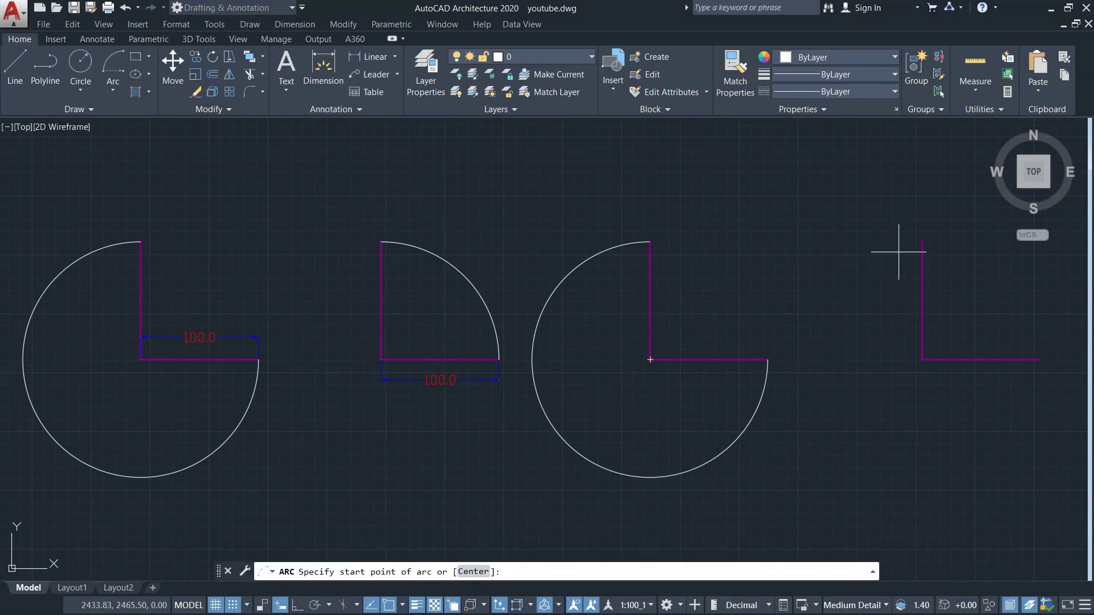
left_click(922, 241)
left_click(922, 360)
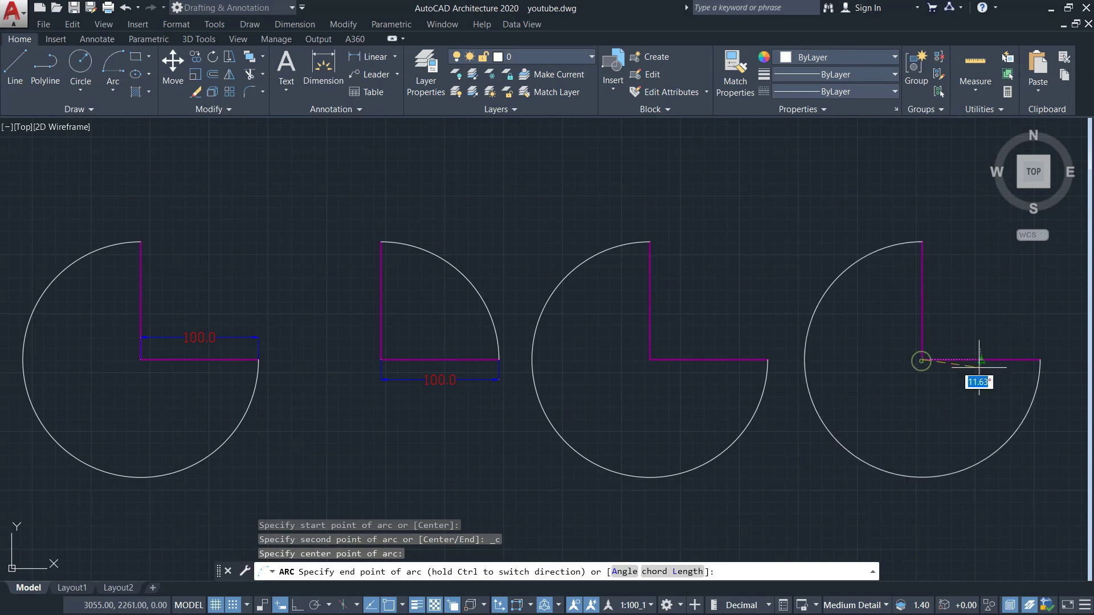
left_click(1031, 366)
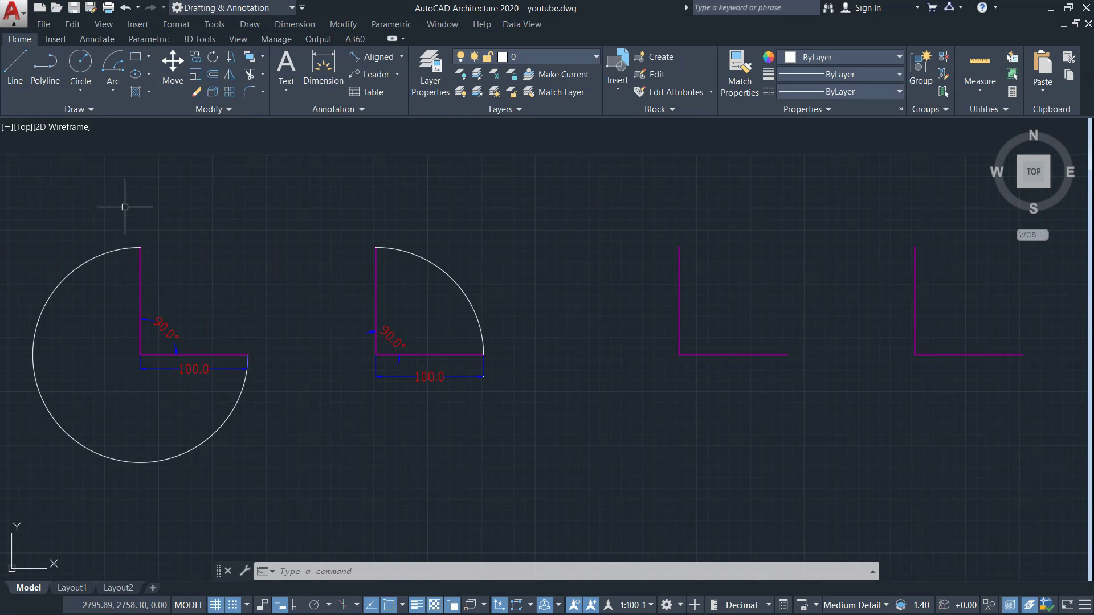
Step: Draw a three-quarter Start, Center, Angle arc on the first undimensioned L-shape, from the vertical line's top, centred on the corner, with the angle picked straight below
left_click(112, 85)
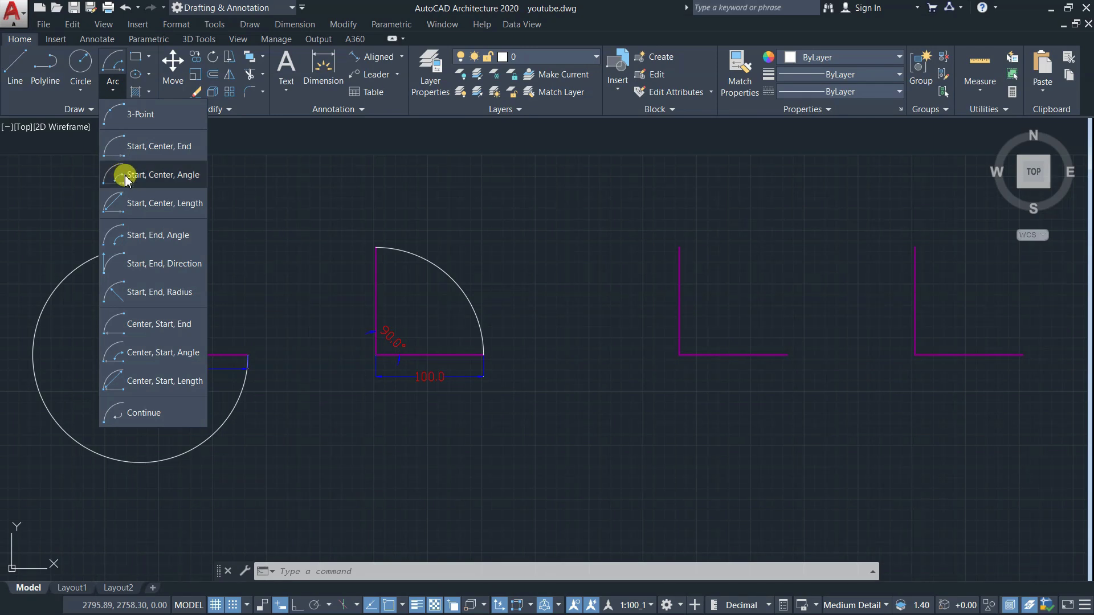
left_click(160, 180)
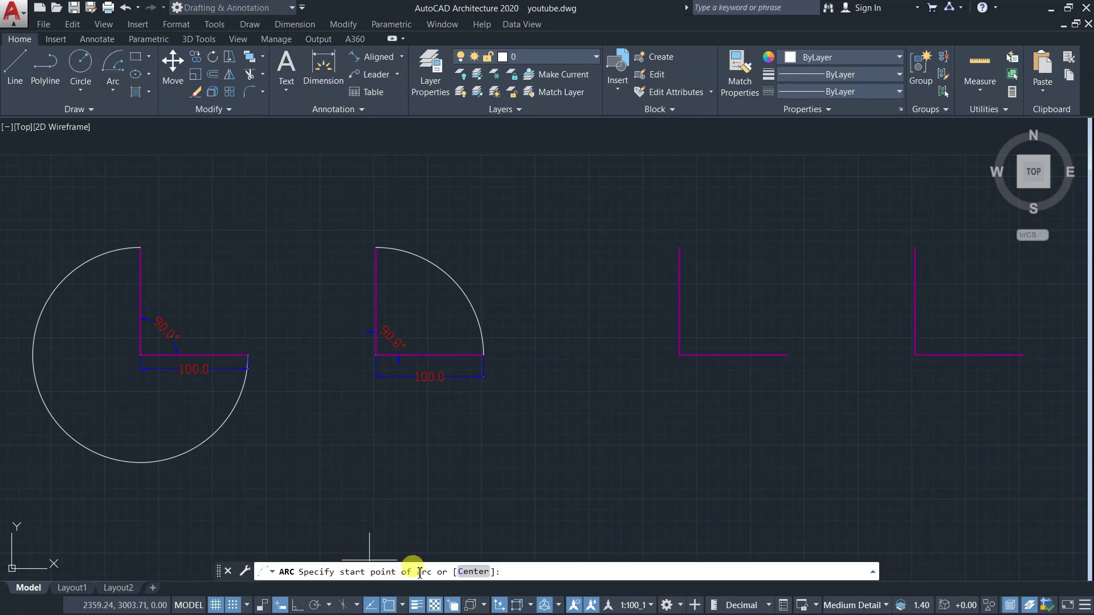
left_click(679, 247)
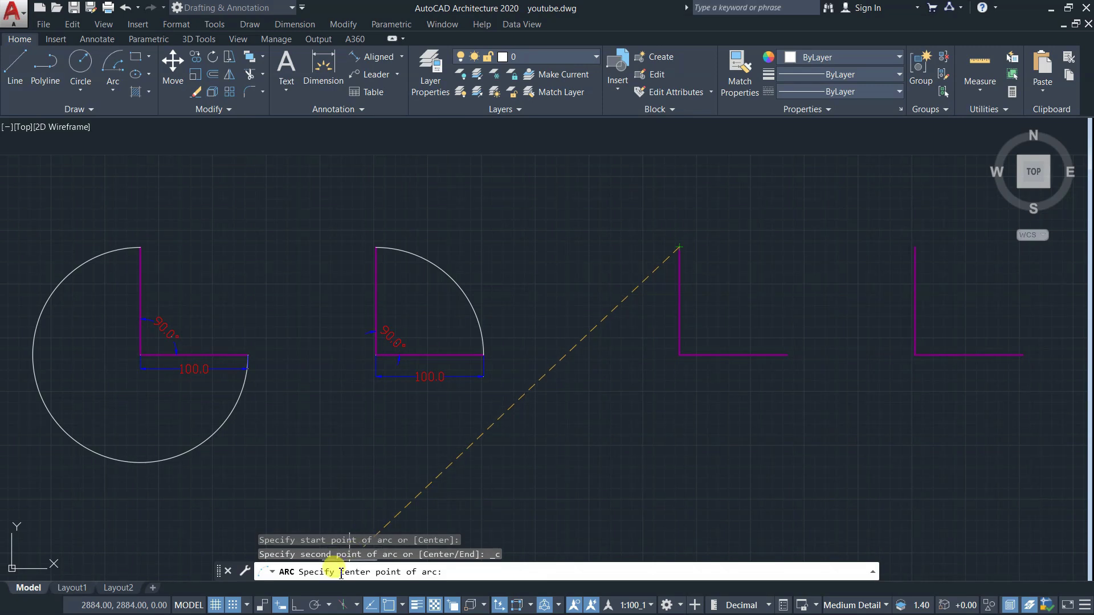
left_click(679, 355)
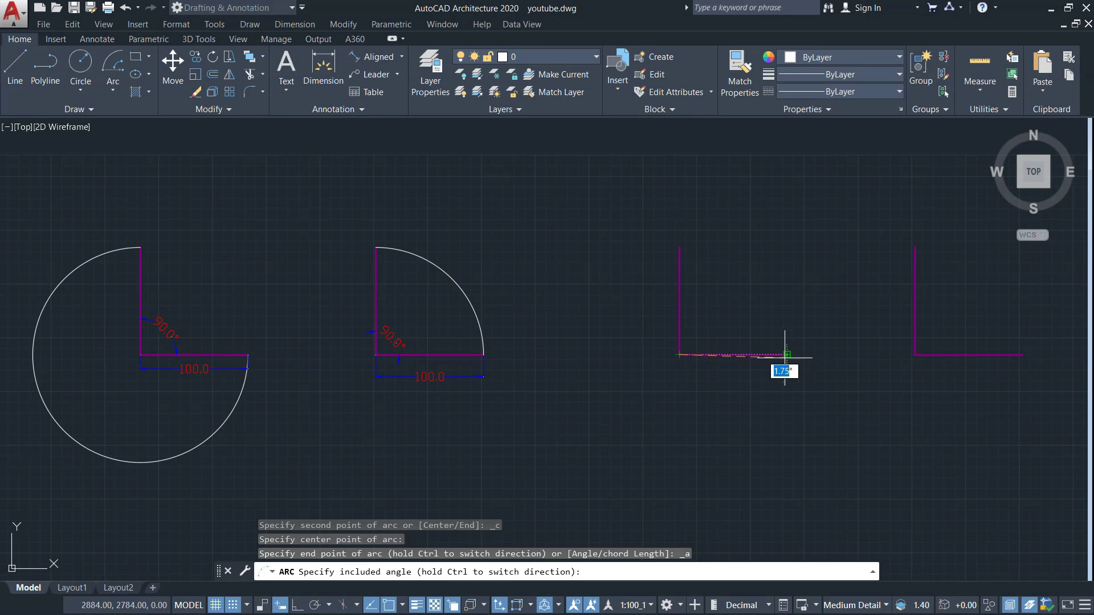
left_click(678, 481)
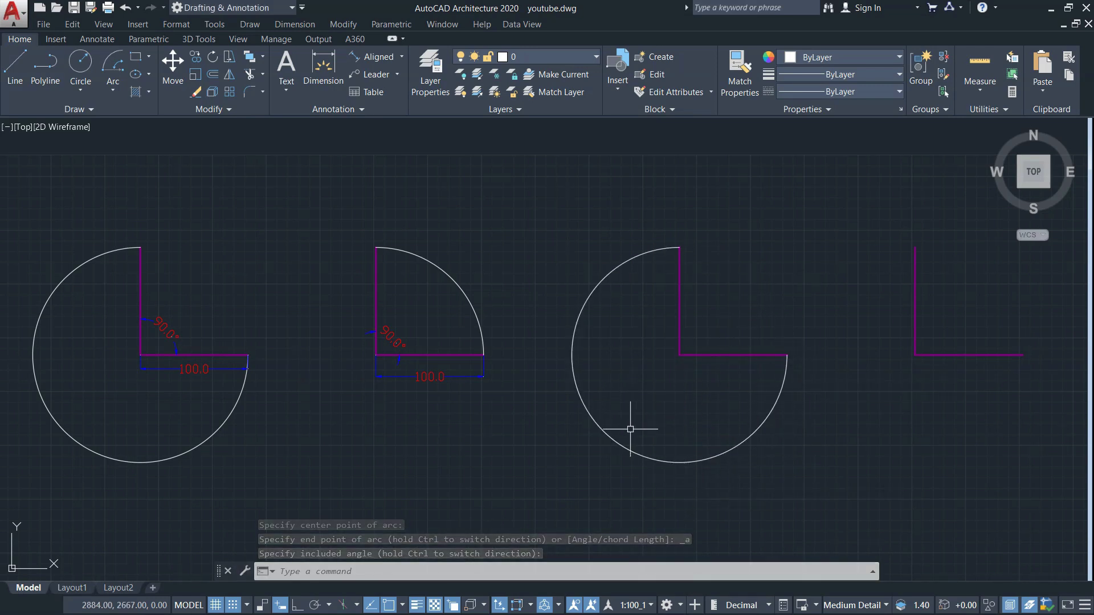
Step: Draw a Start, Center, Angle arc on the last L-shape from the vertical line's top, centred on the corner, with an included angle of -90
left_click(113, 90)
left_click(133, 181)
left_click(915, 248)
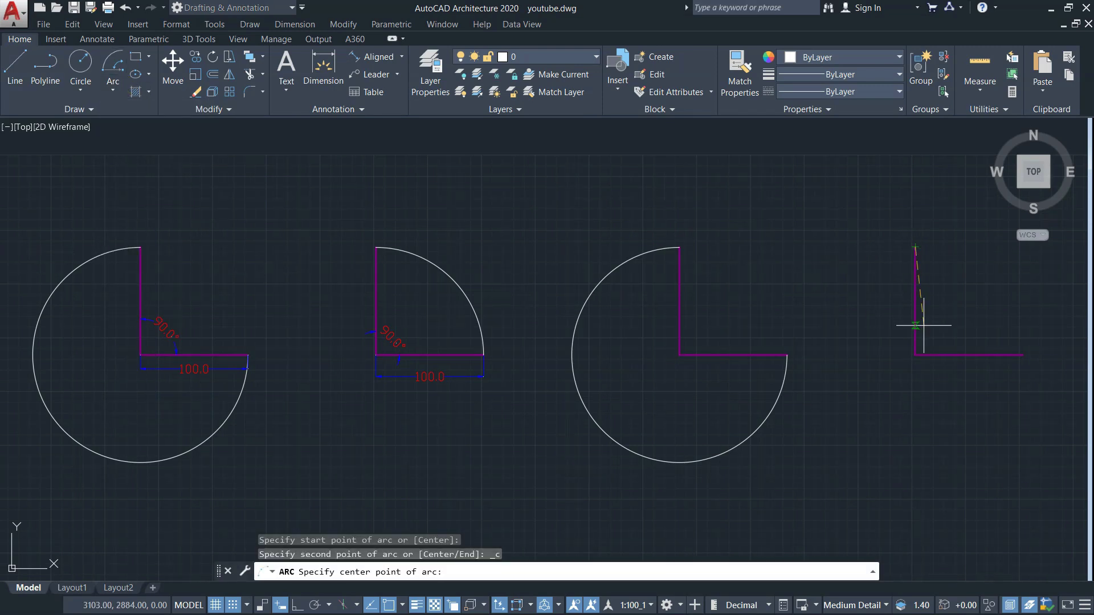
left_click(915, 354)
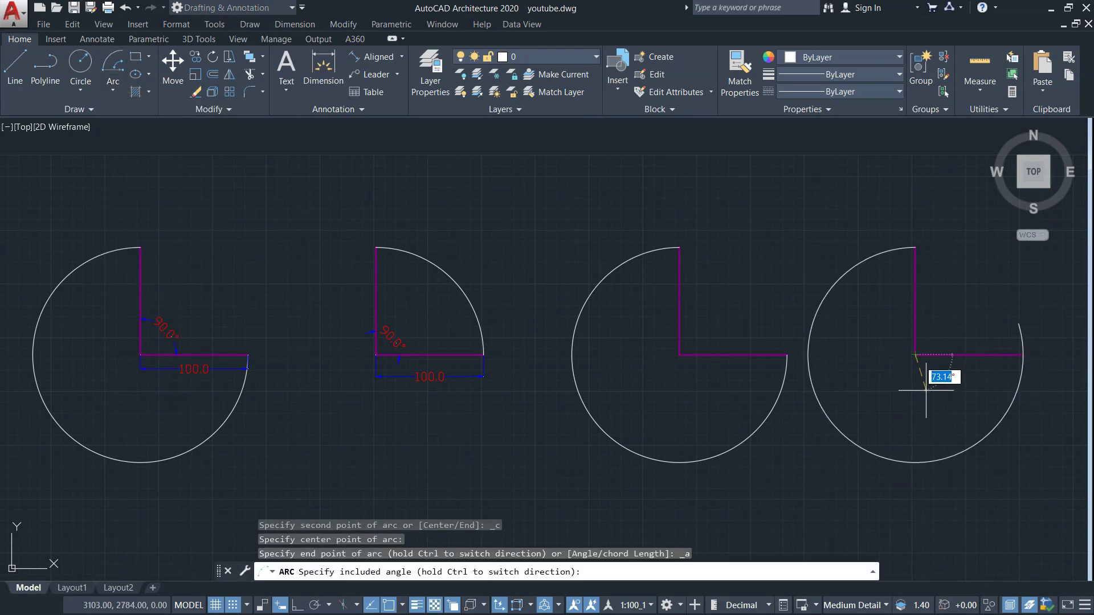
type("-90")
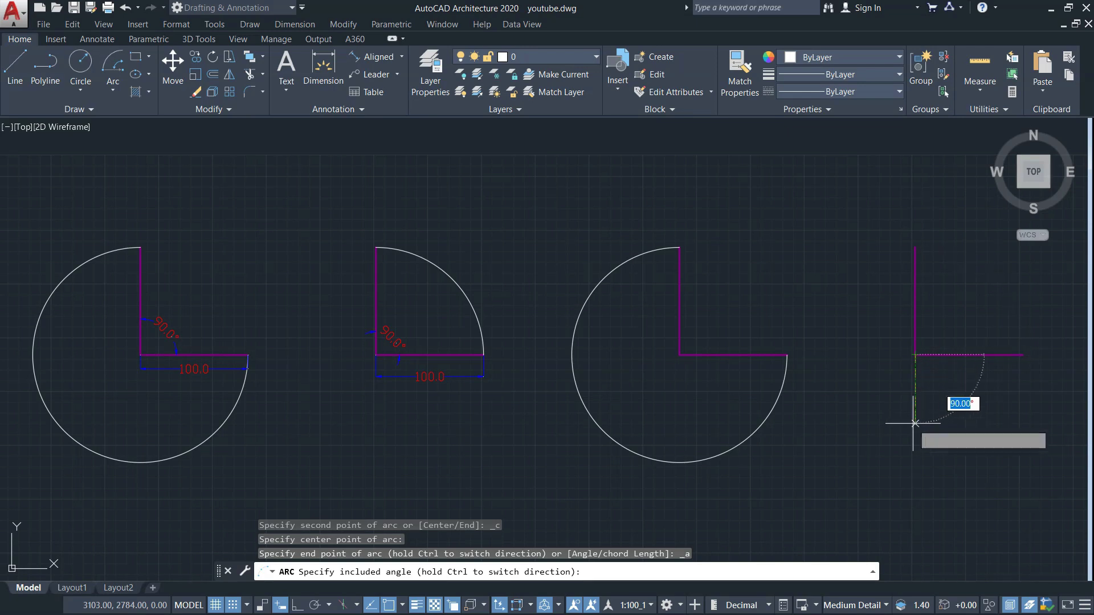
key("Return")
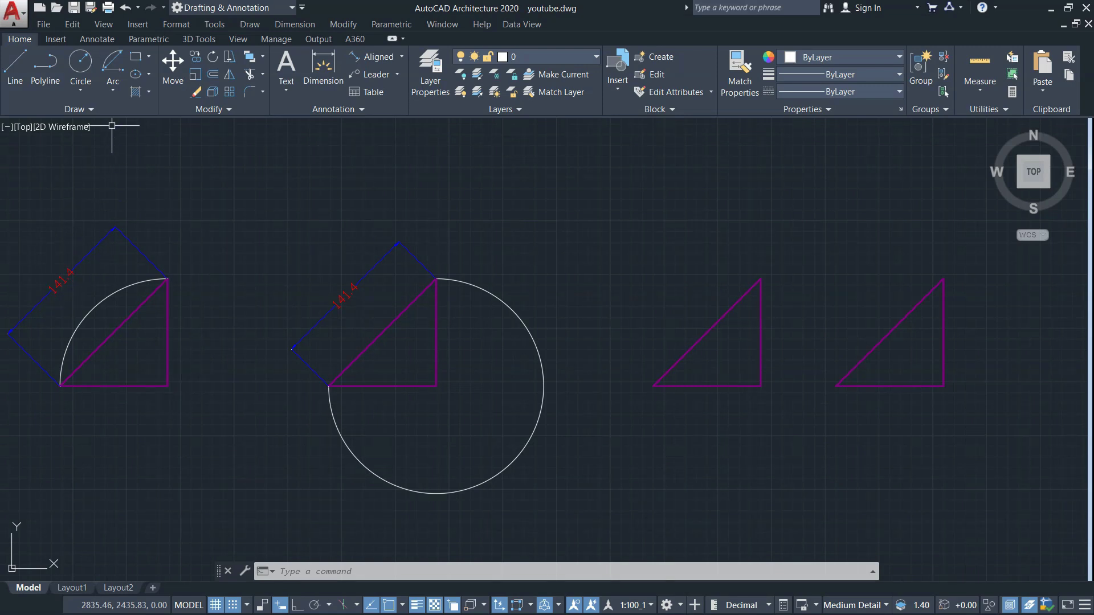
Step: Draw a Start, Center, Length arc on the first undimensioned triangle, from its top vertex, centred on the right-angle corner, with the hypotenuse as chord
left_click(112, 90)
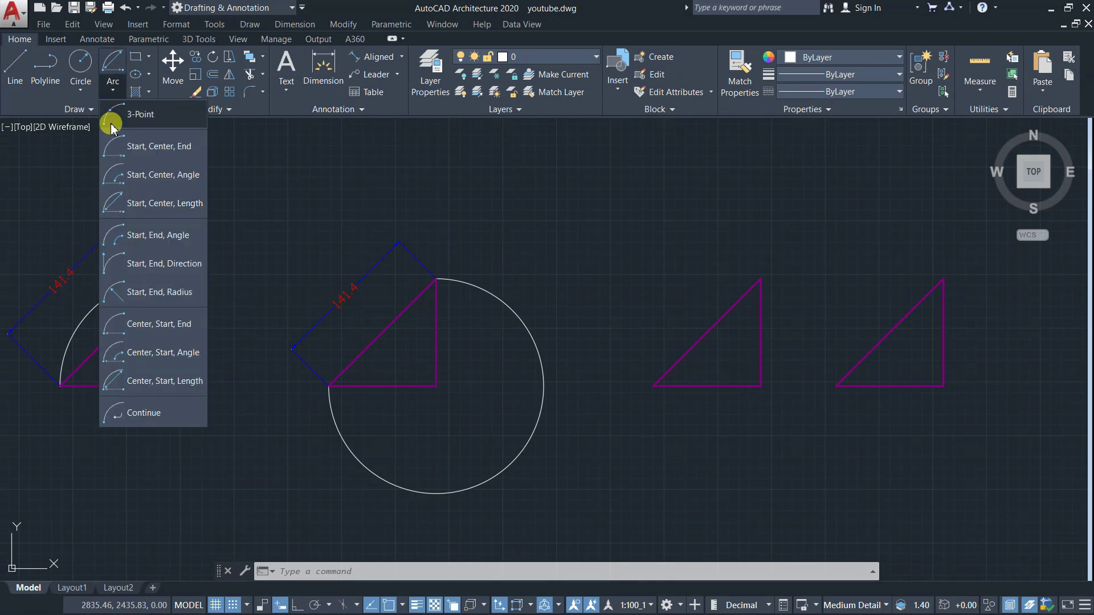
left_click(165, 203)
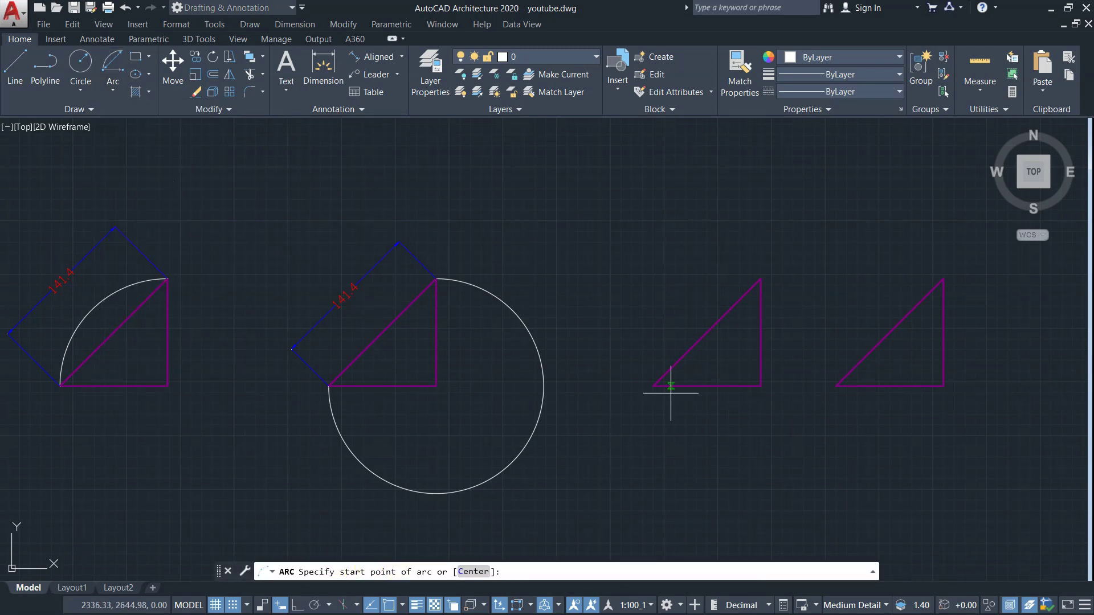
left_click(760, 278)
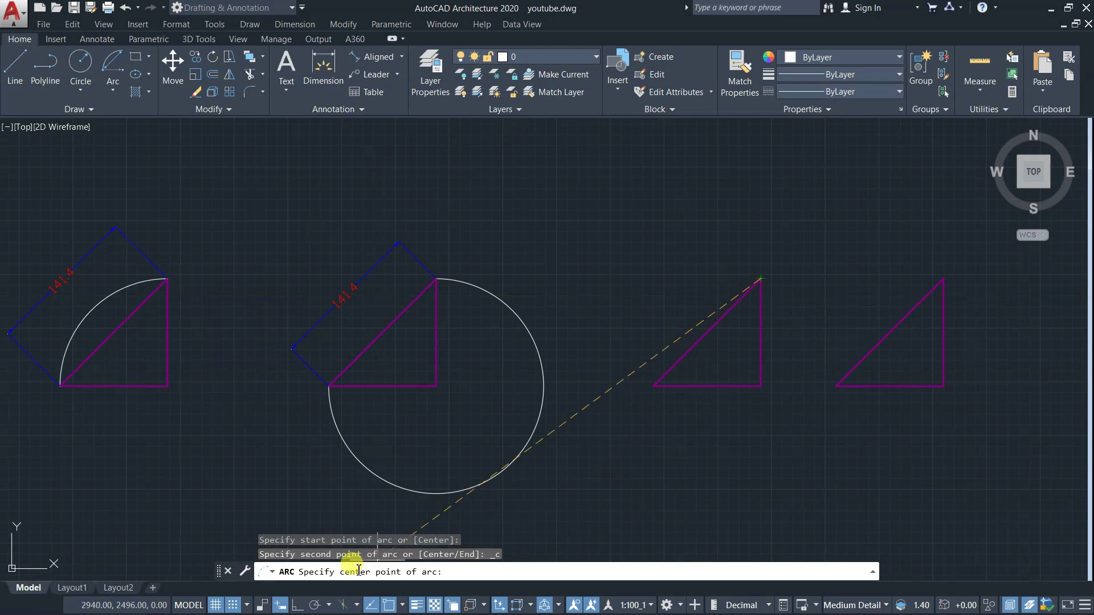
left_click(761, 386)
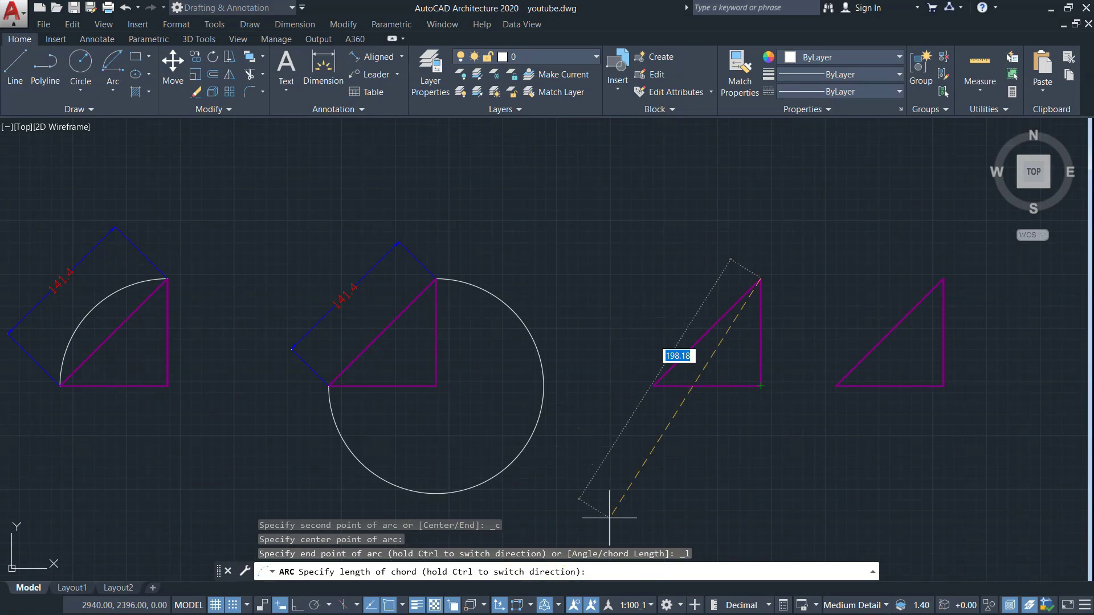
left_click(656, 383)
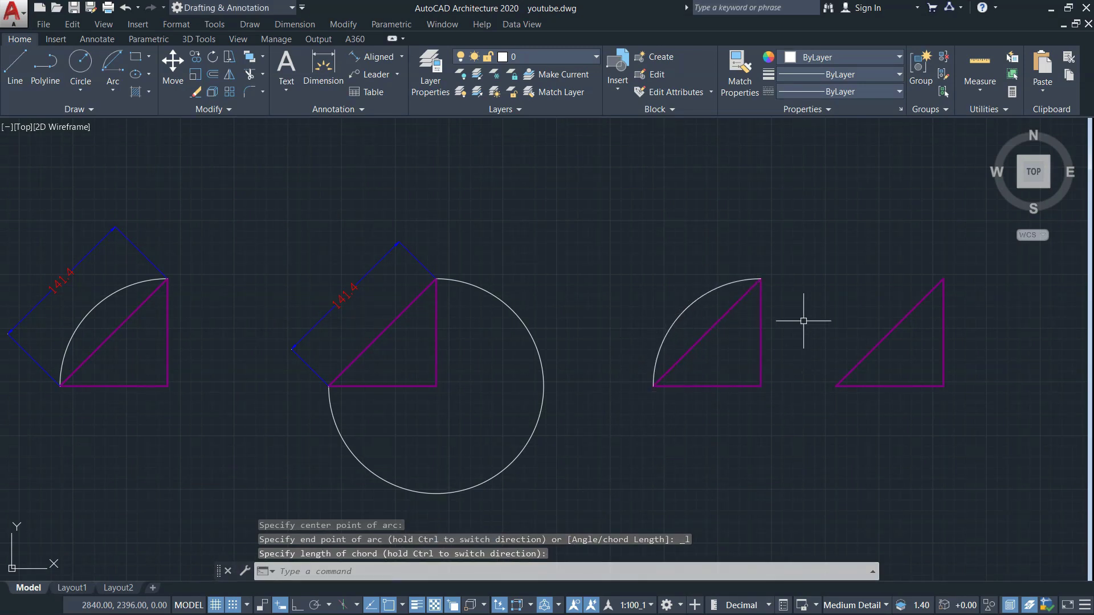
Step: Draw the large Start, Center, Length arc on the last triangle in the switched direction, from its top vertex, centred on the right-angle corner, using the hypotenuse length
left_click(110, 82)
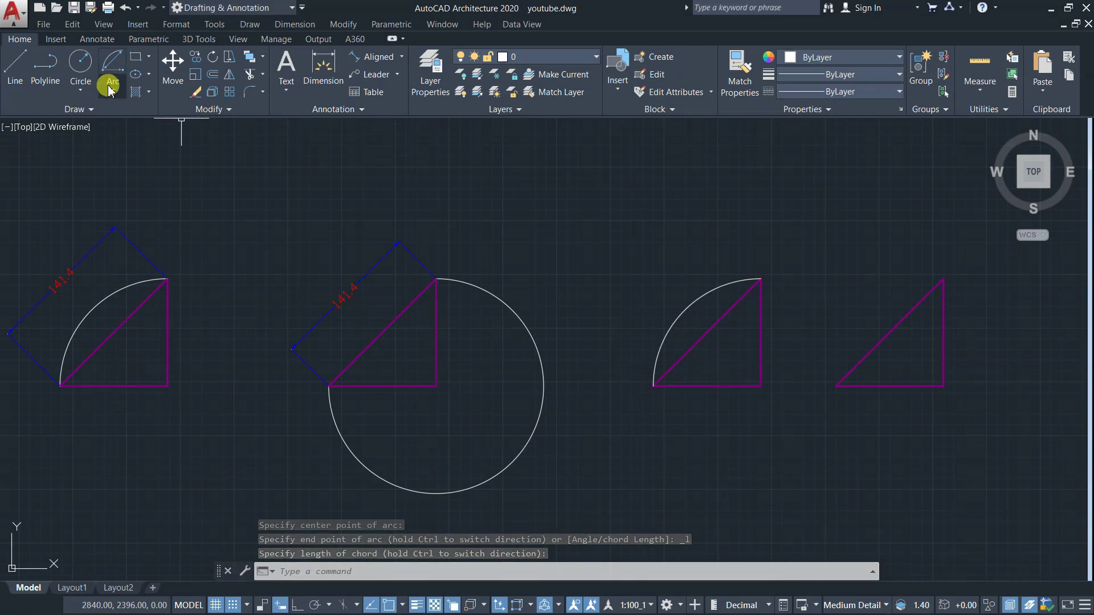
left_click(140, 201)
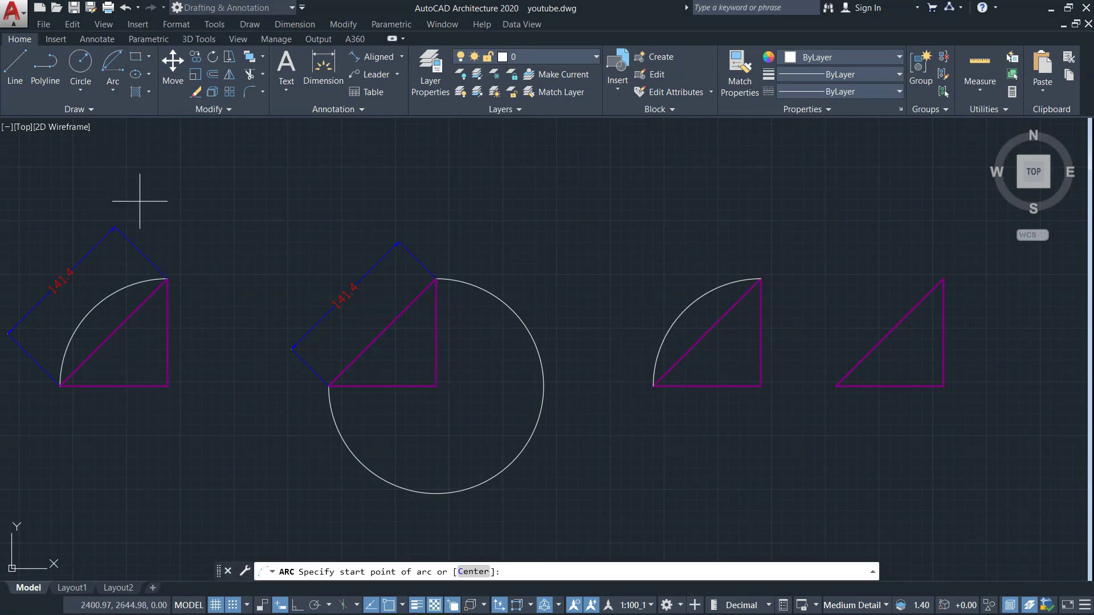
left_click(943, 285)
left_click(944, 383)
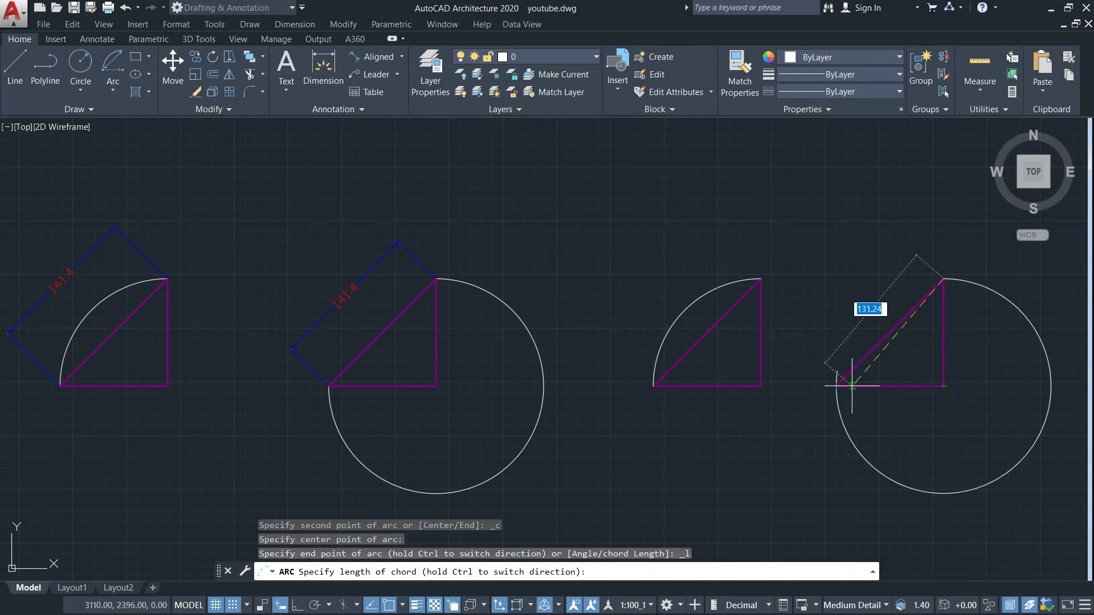
left_click(836, 386)
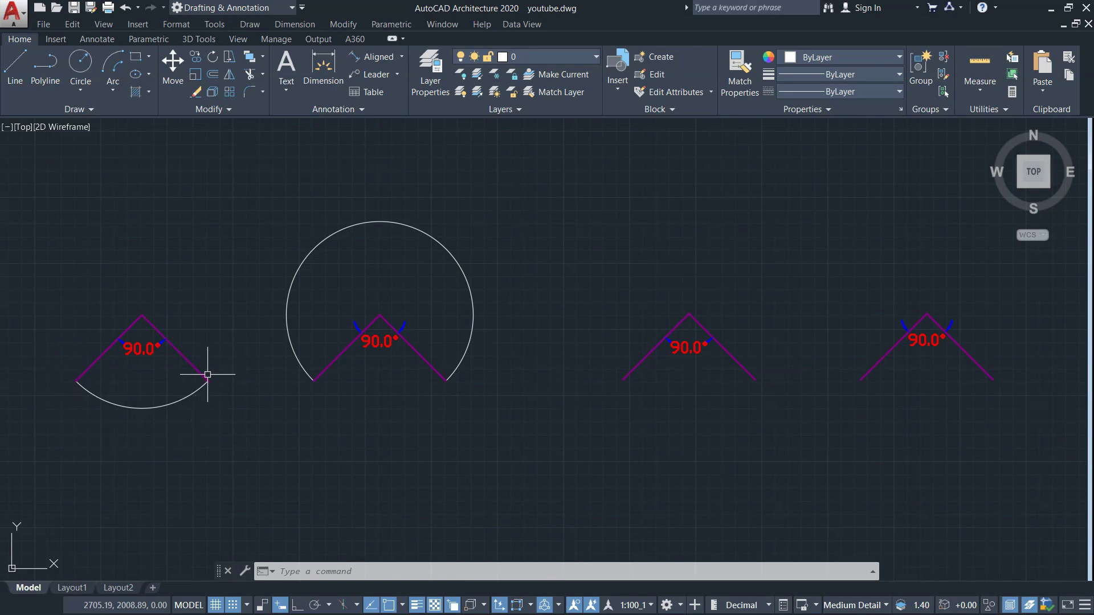
Step: Draw a Start, End, Angle arc on the first inverted V without an arc, from its left end to its right end, with an included angle of 90
left_click(113, 87)
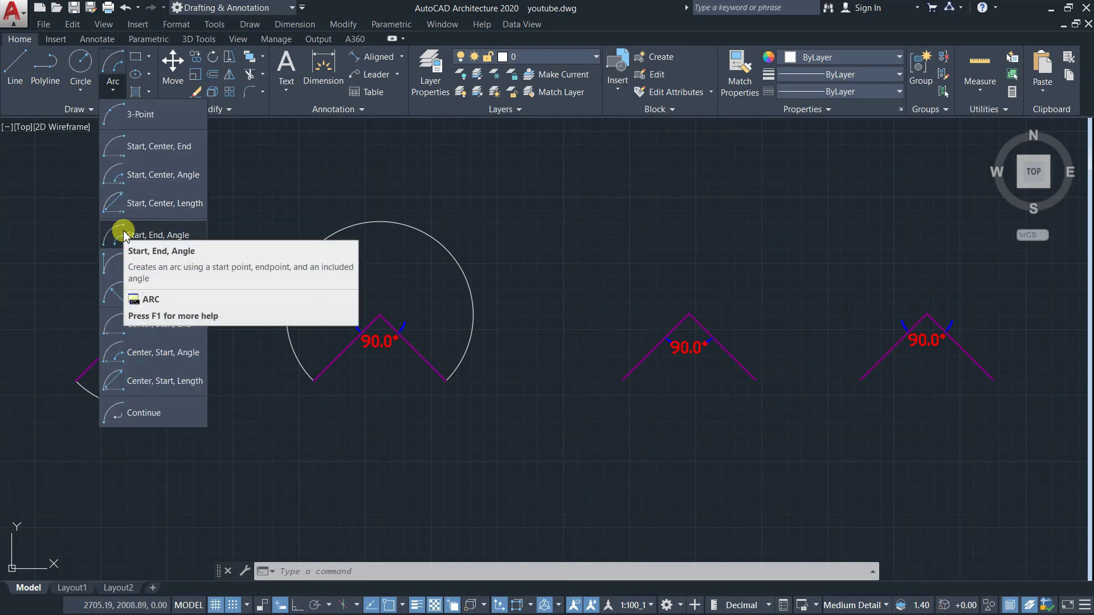
left_click(121, 233)
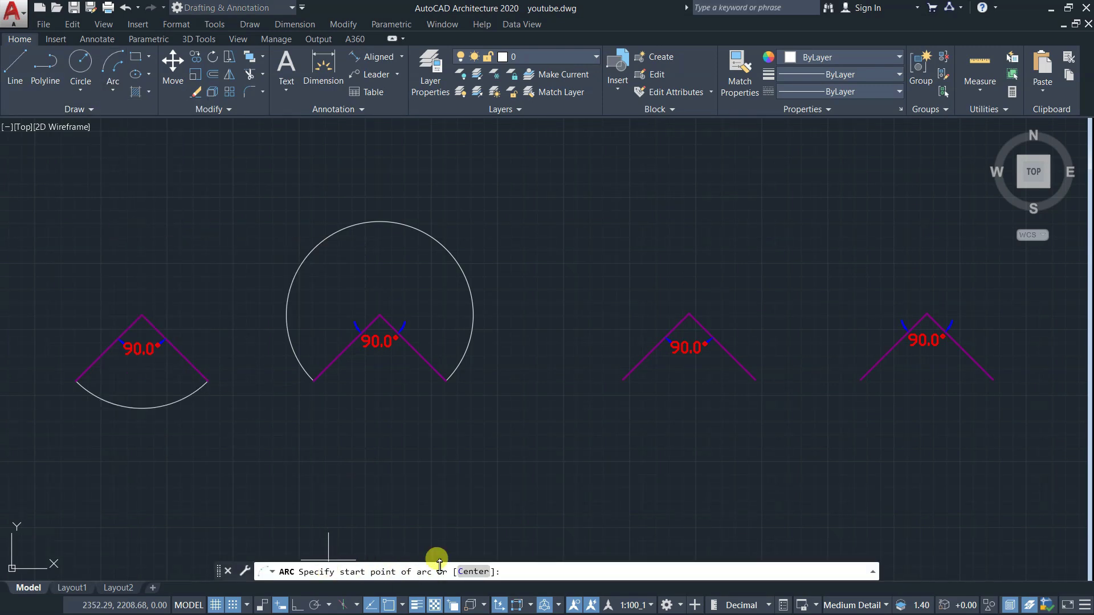
left_click(618, 379)
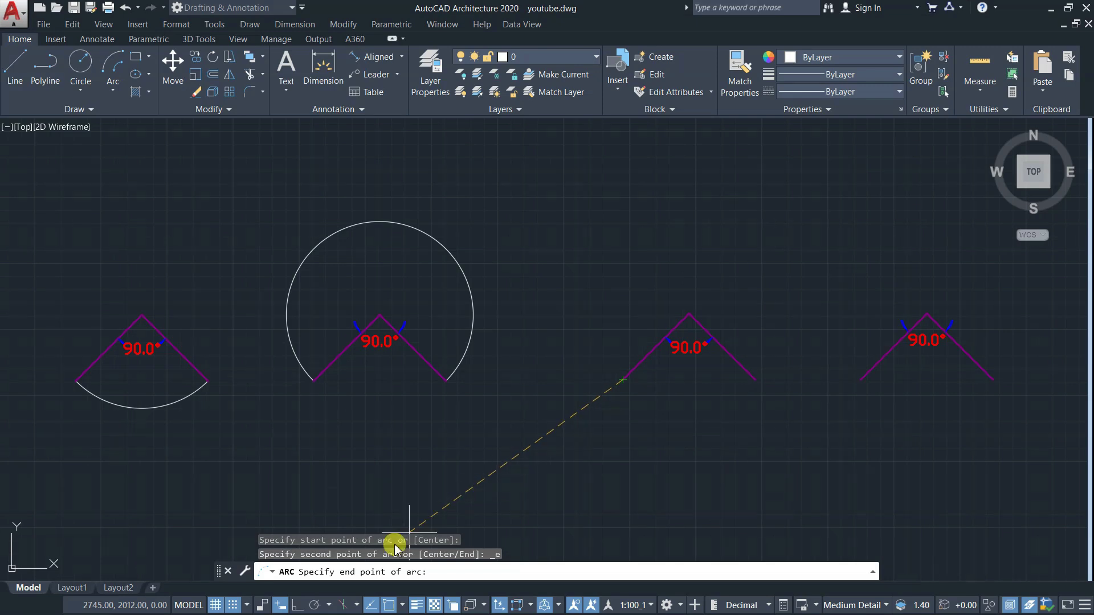
left_click(754, 379)
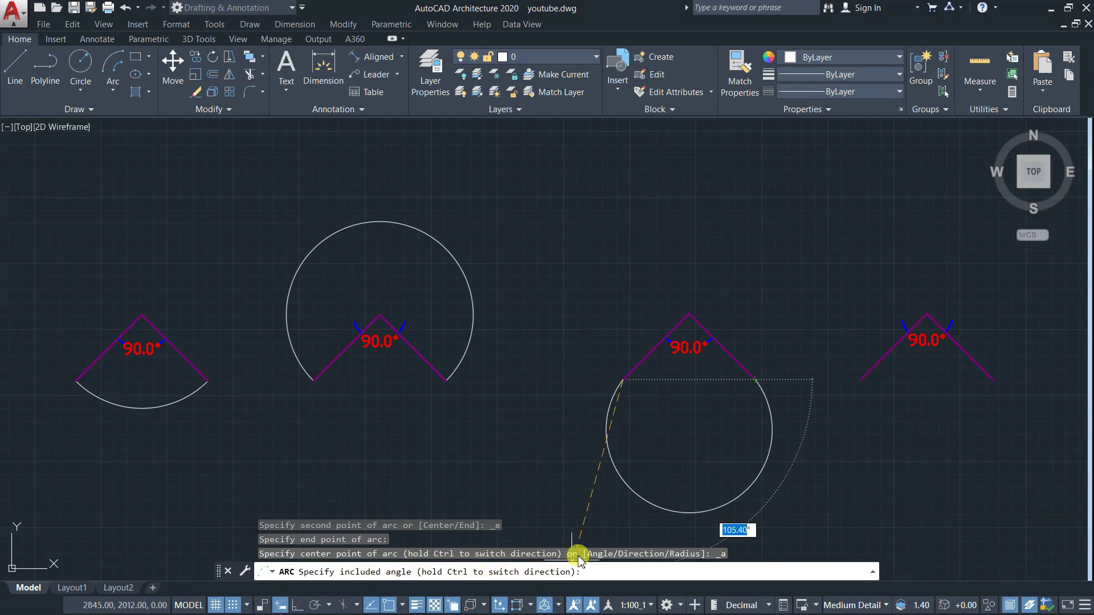
type("90")
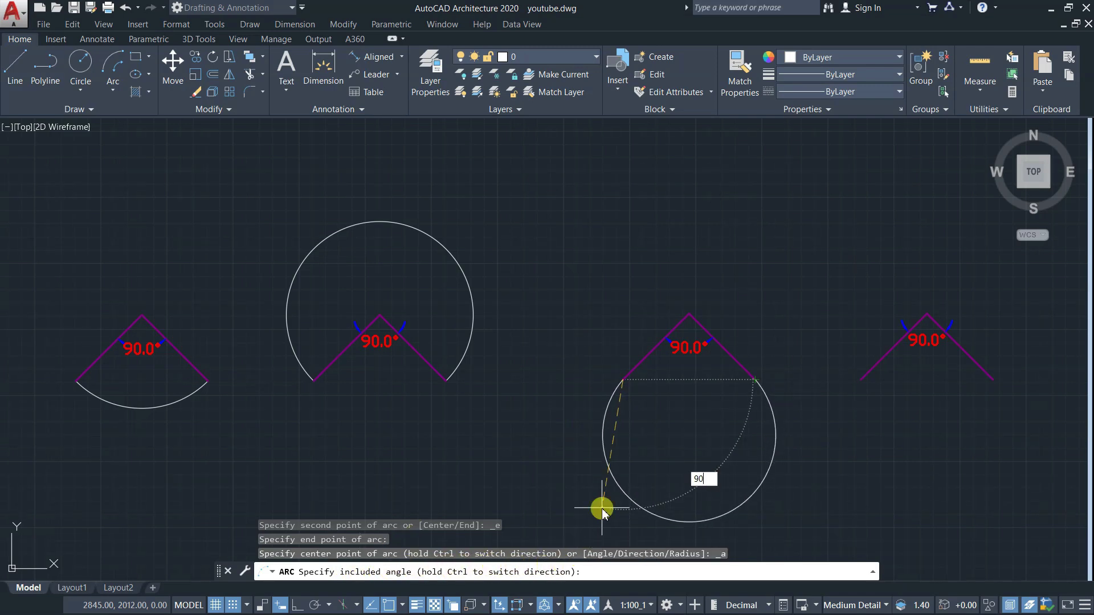
key("Return")
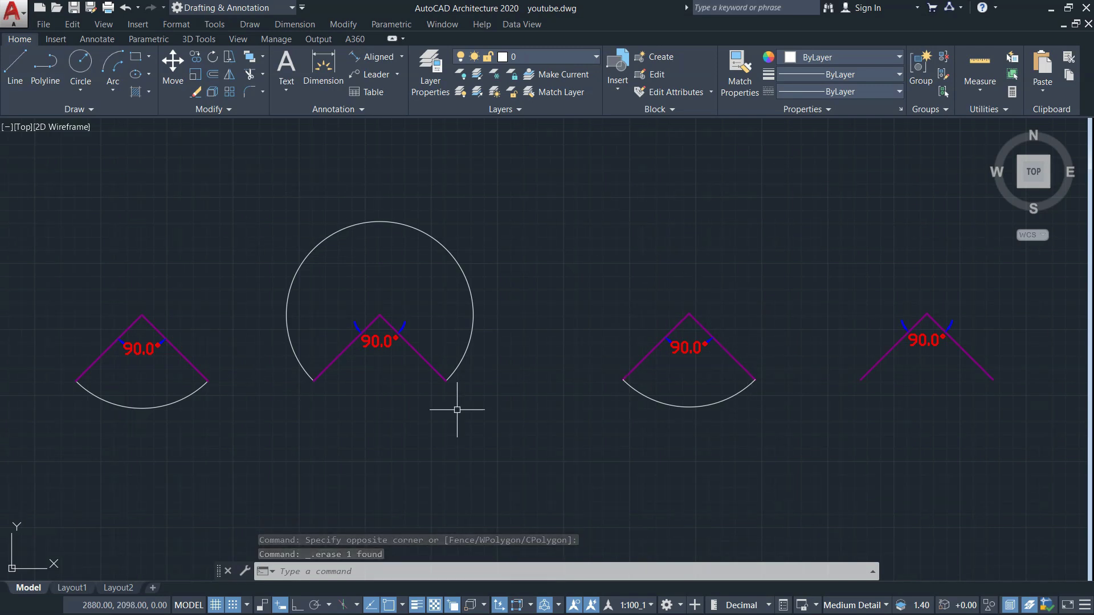
Step: Draw a Start, End, Angle arc on the last inverted V, from its left end to its right end, entering 90 as the included angle
left_click(113, 89)
left_click(137, 114)
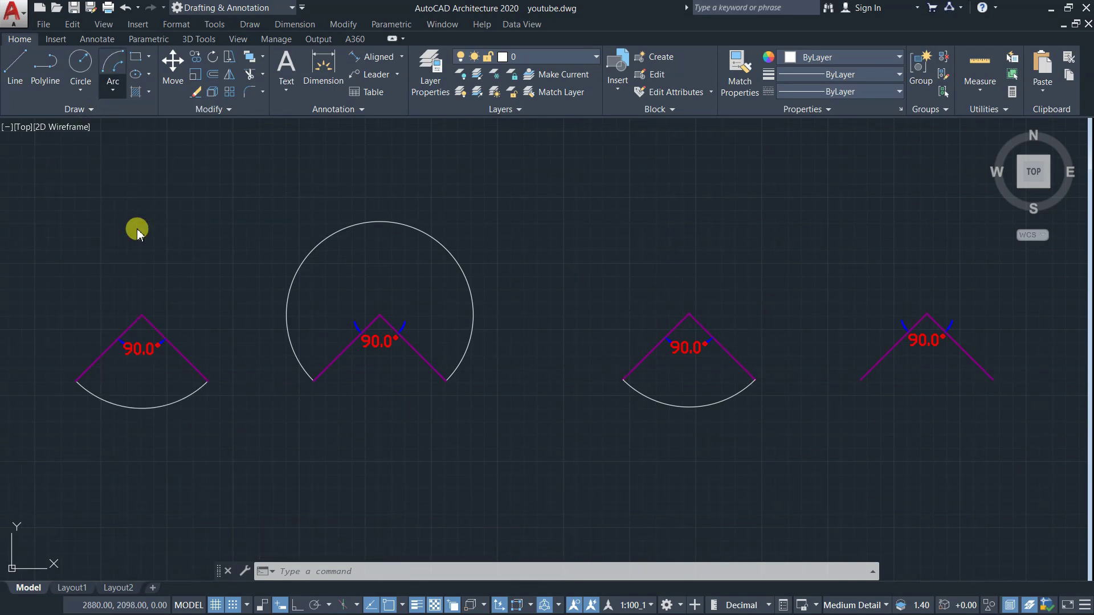
left_click(862, 379)
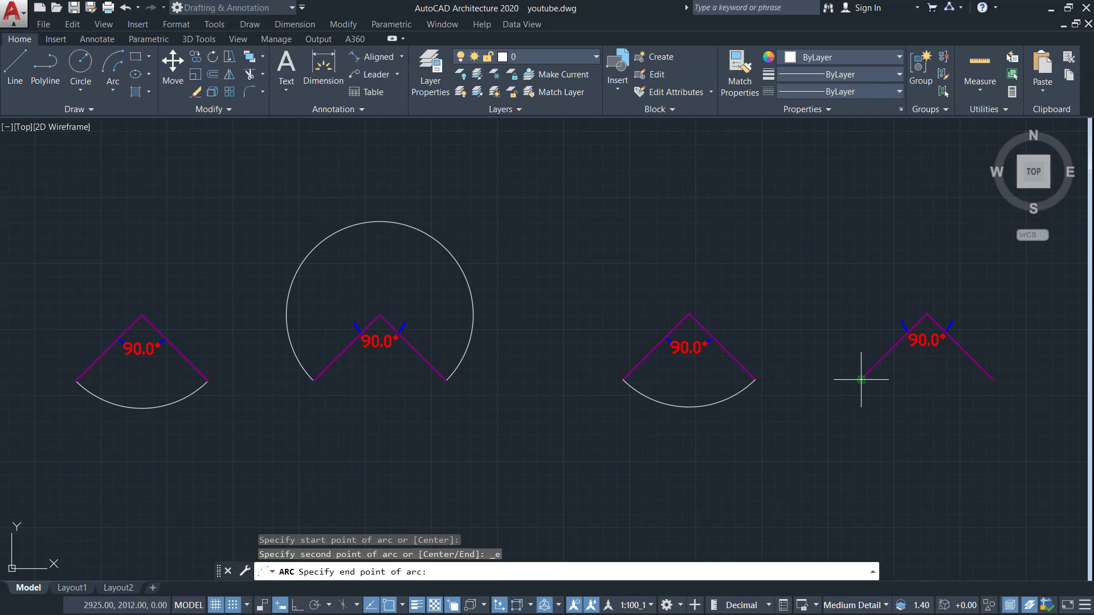
left_click(992, 379)
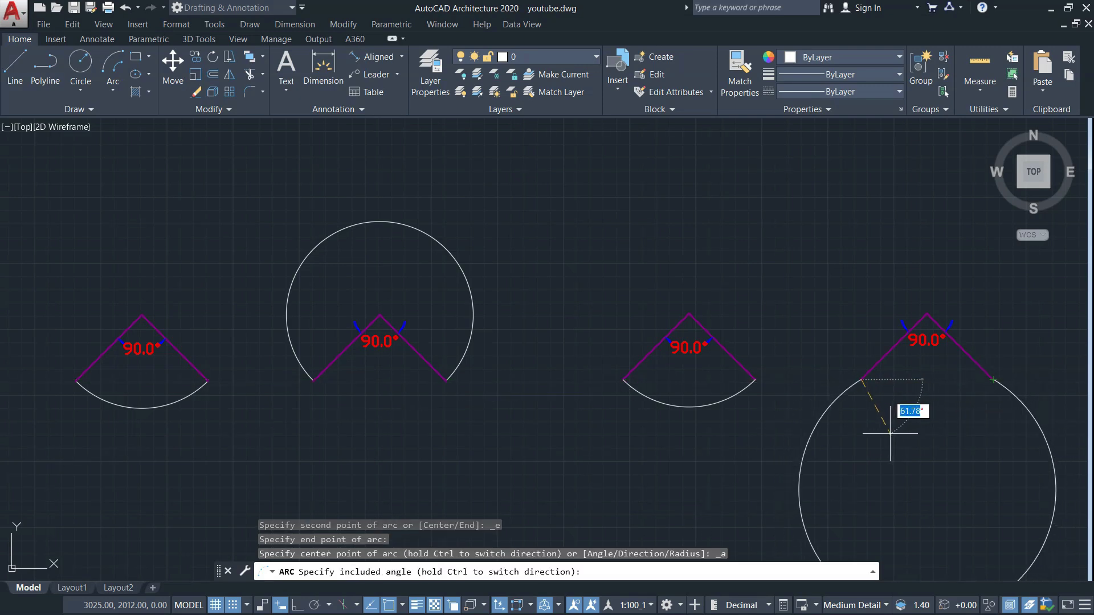
type("90")
key("Return")
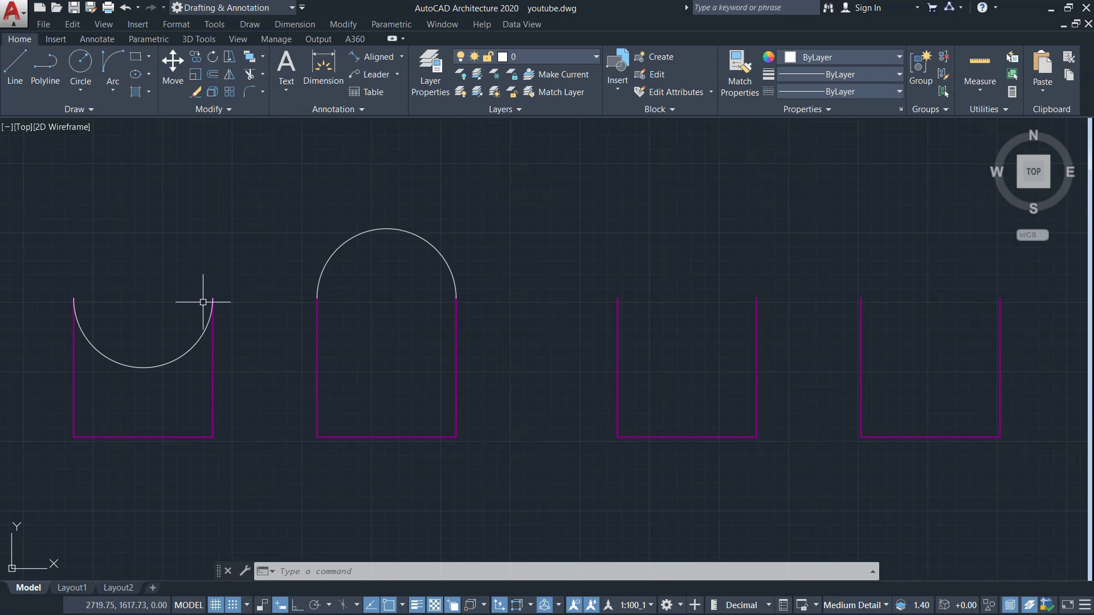
Step: Draw a Start, End, Direction arc on the first empty U-shape, from its left upright's top to its right upright's top, with the tangent direction straight down
left_click(112, 87)
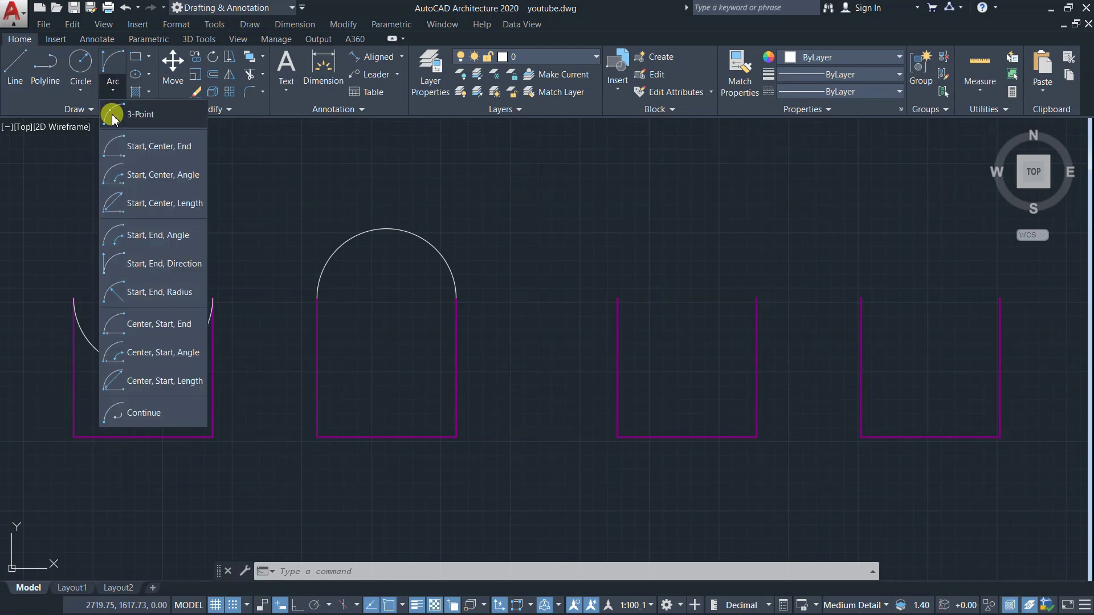
left_click(133, 268)
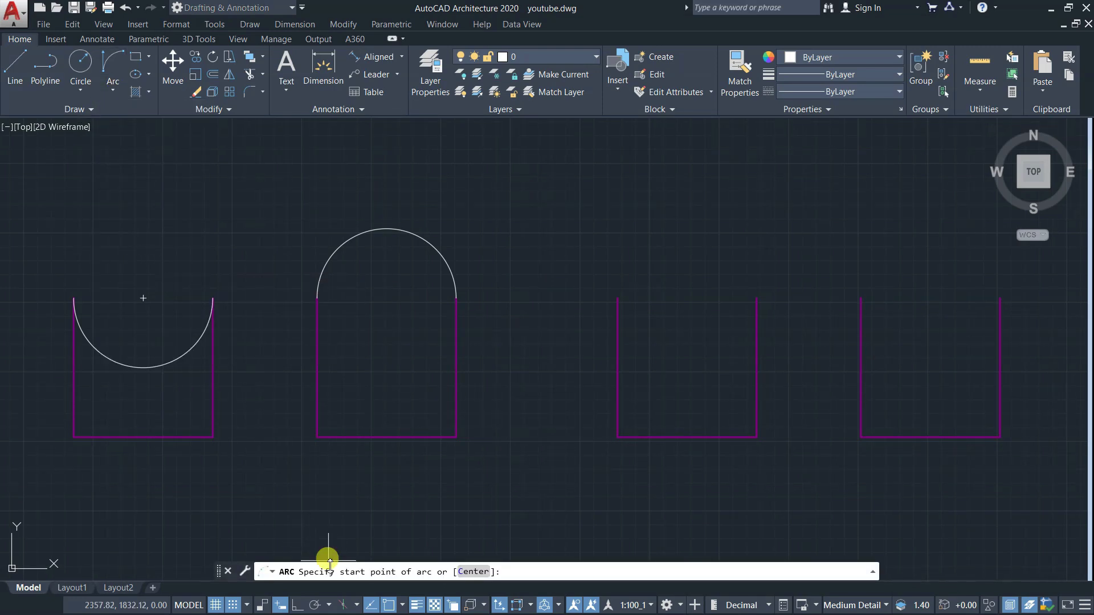
left_click(617, 298)
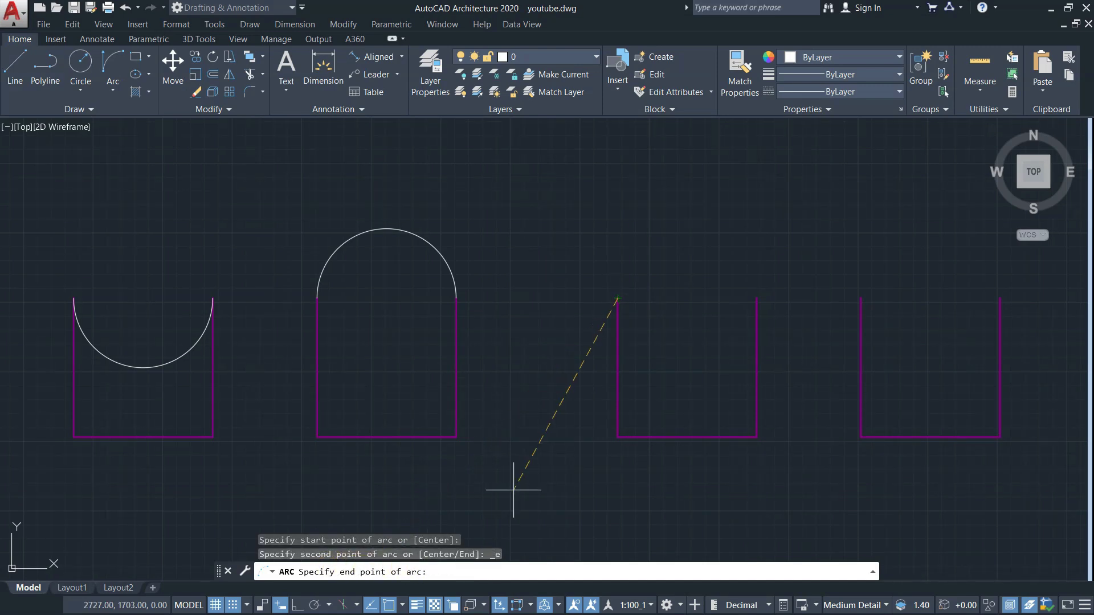
left_click(756, 298)
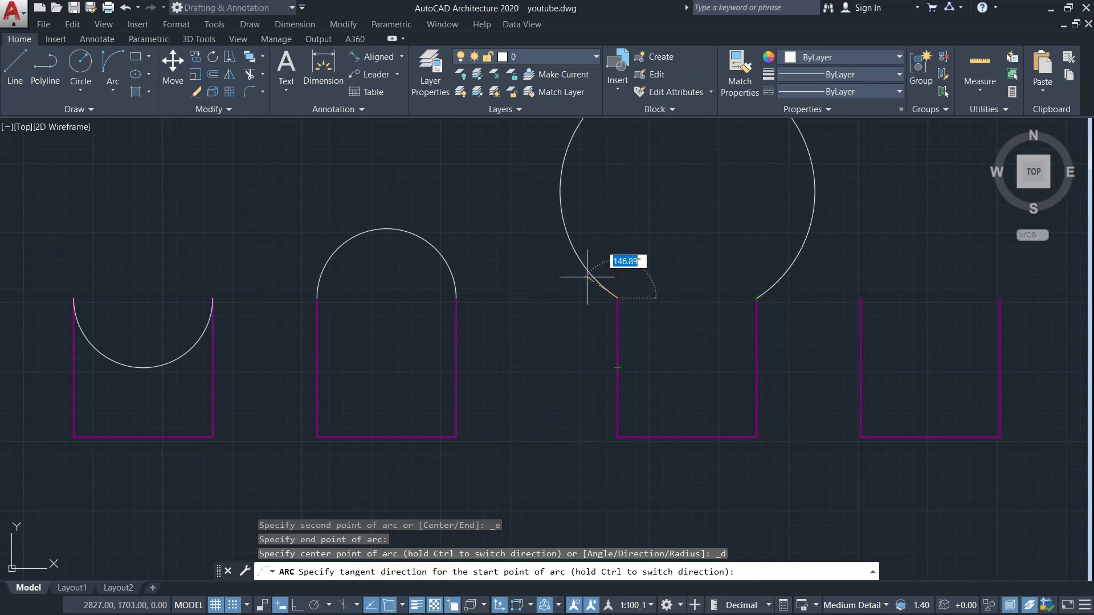
left_click(612, 426)
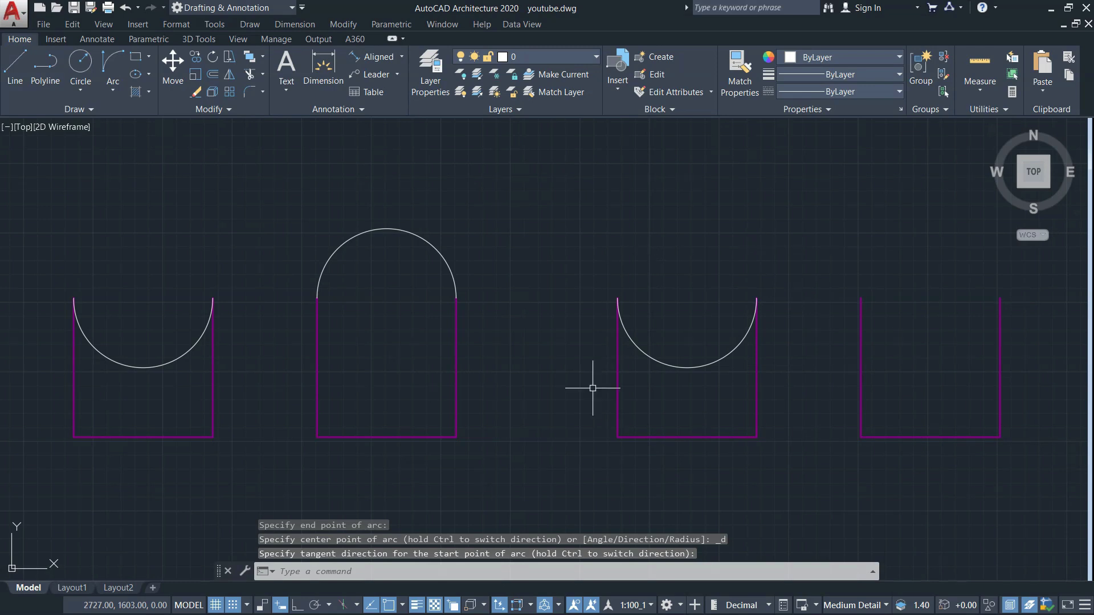
Step: Draw a Start, End, Direction arc on the last U-shape, from its left upright's top to its right upright's top, with the tangent direction upward
left_click(113, 91)
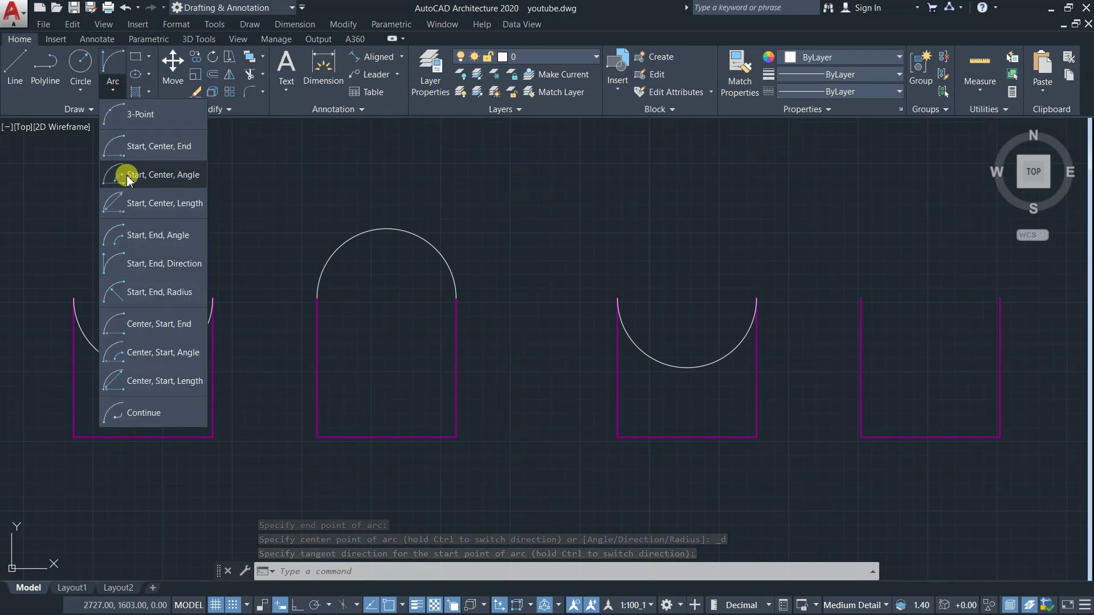
left_click(128, 264)
left_click(860, 298)
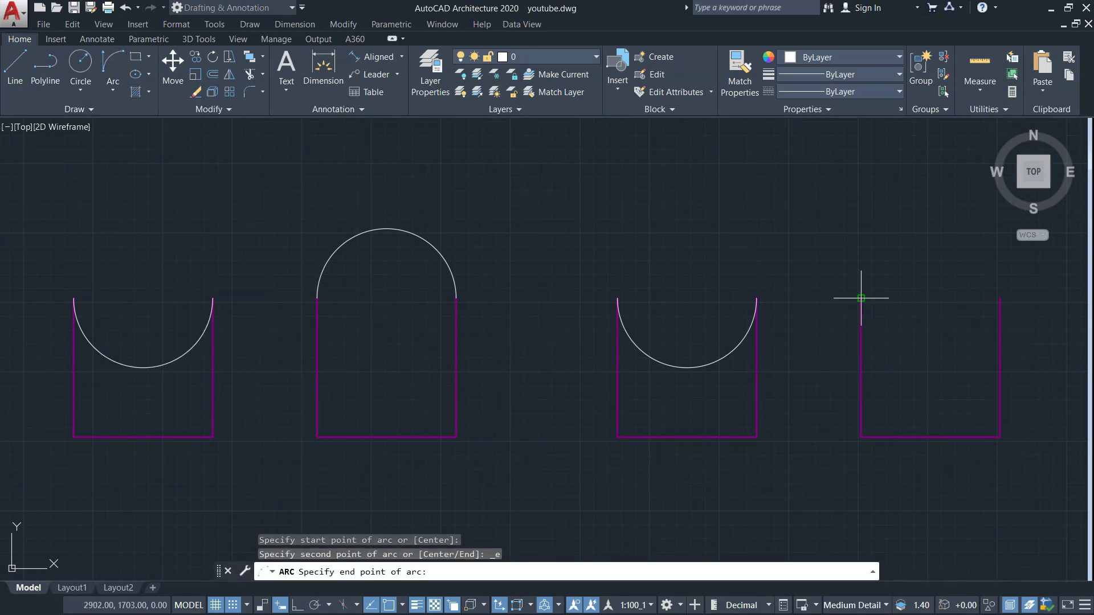
left_click(999, 297)
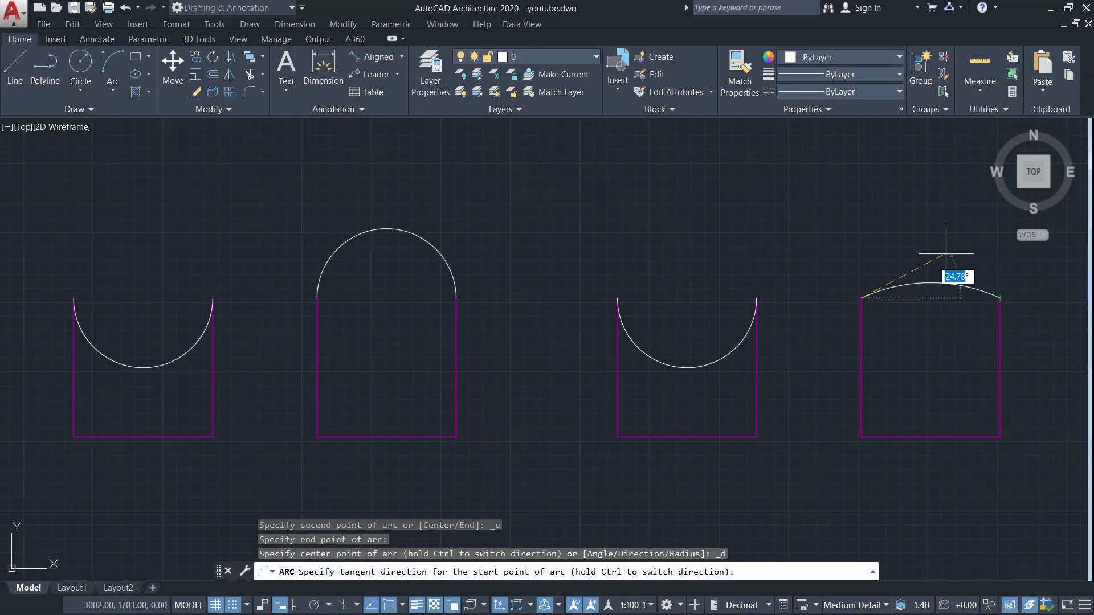
left_click(850, 244)
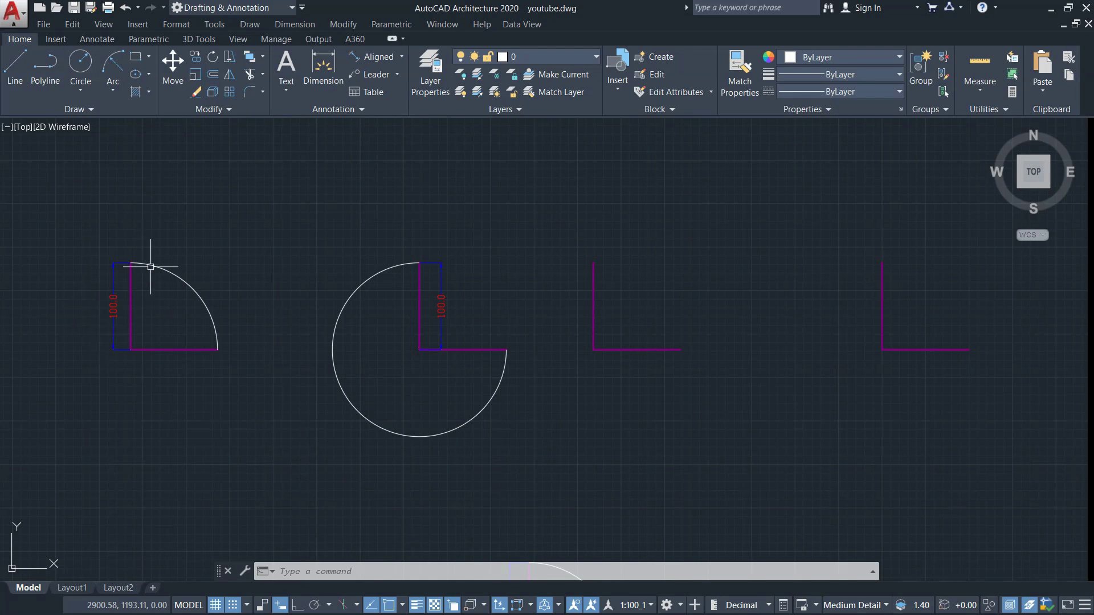
Step: Draw a Start, End, Radius arc on the first undimensioned L-shape, from the horizontal line's free end to the vertical line's top, with the radius picked at the corner
left_click(113, 86)
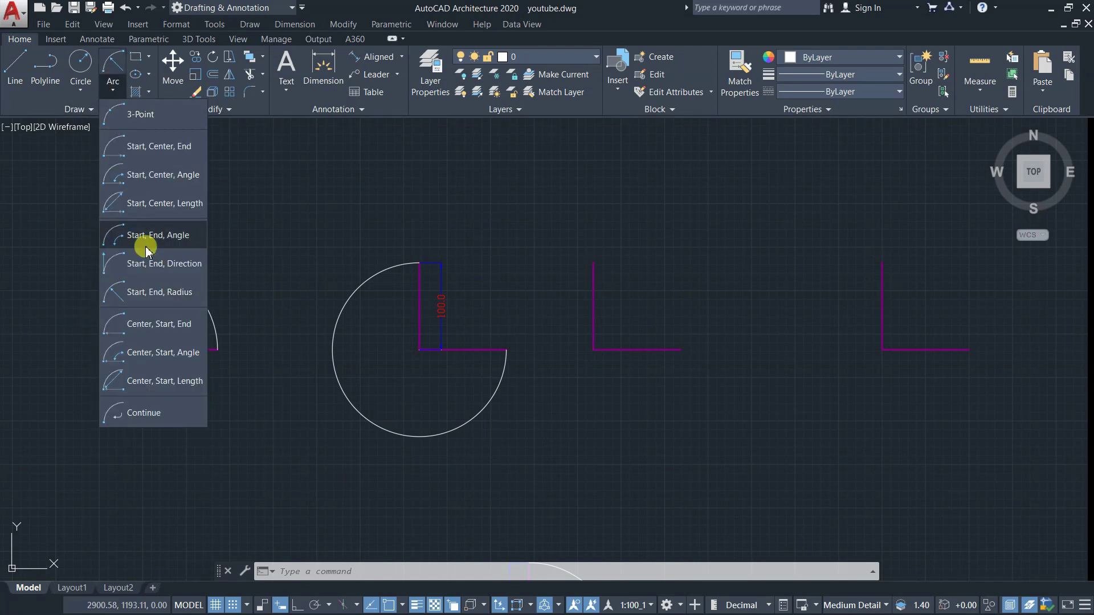
left_click(149, 293)
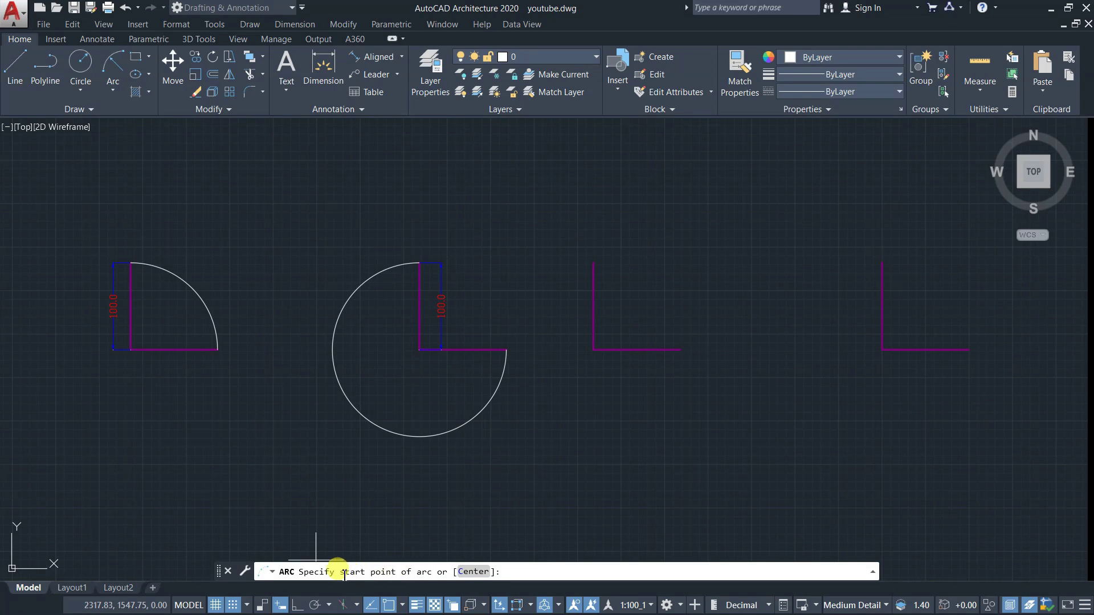
left_click(680, 349)
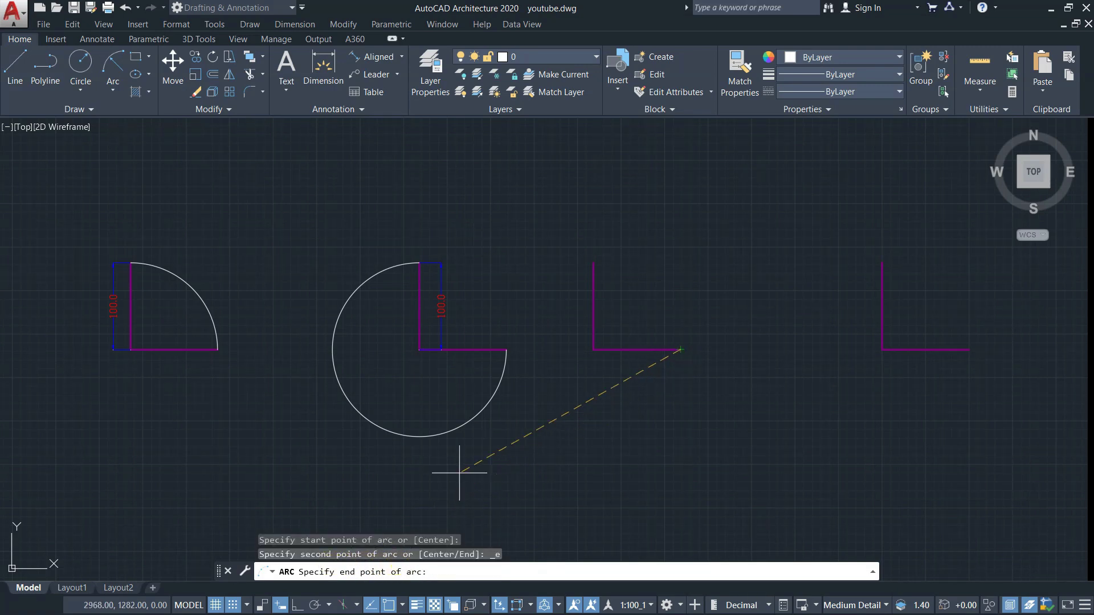
left_click(593, 263)
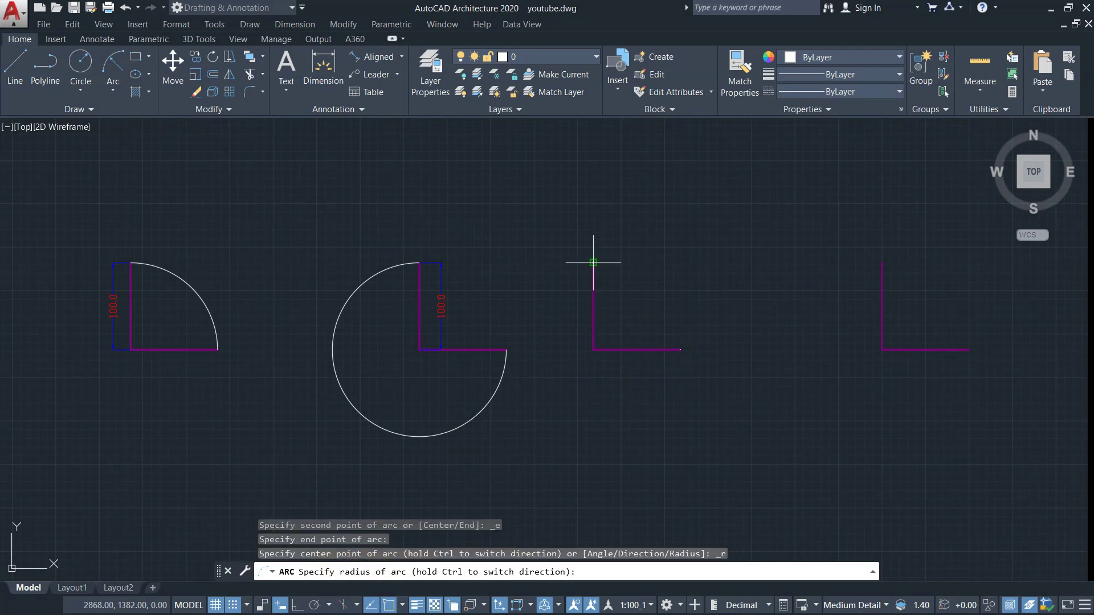
left_click(593, 349)
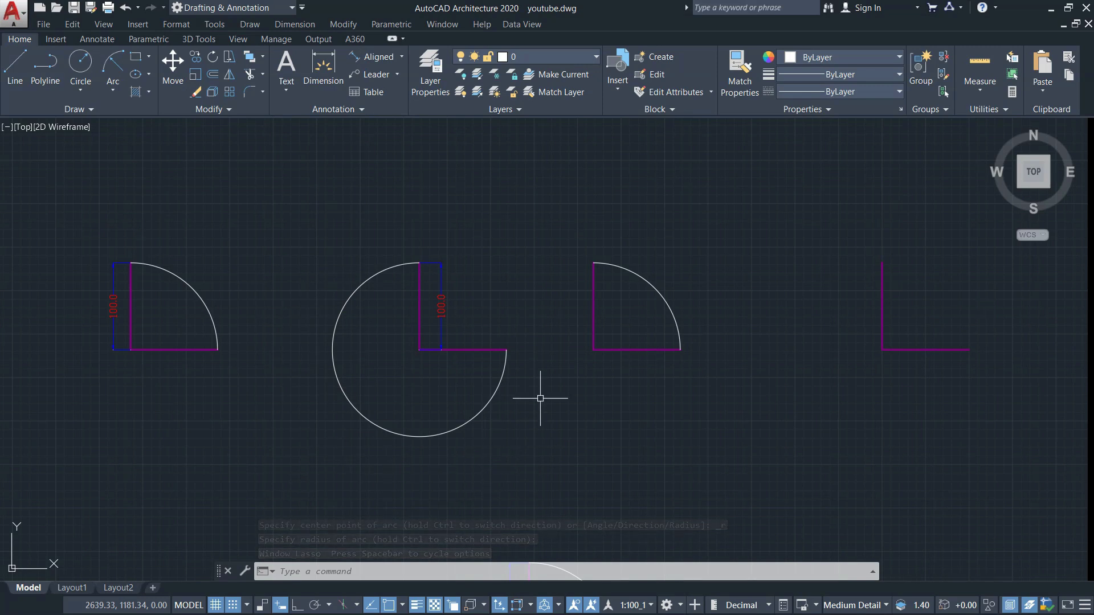
Step: Draw a Start, End, Radius arc in the switched direction on the last L-shape, from the horizontal line's end to the vertical's top, picking the radius at the corner
left_click(113, 90)
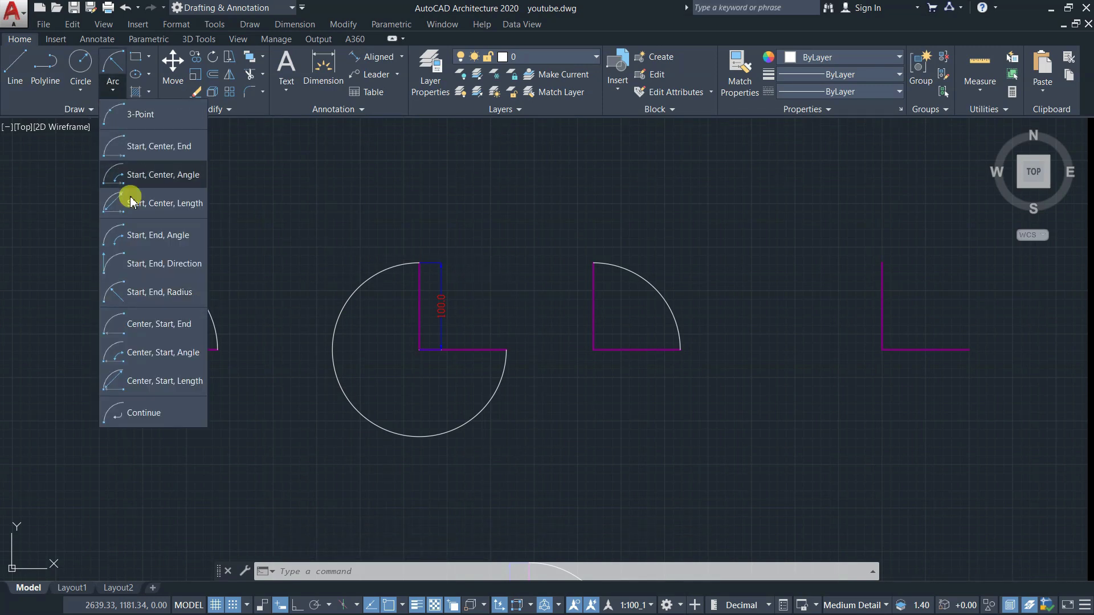
left_click(145, 300)
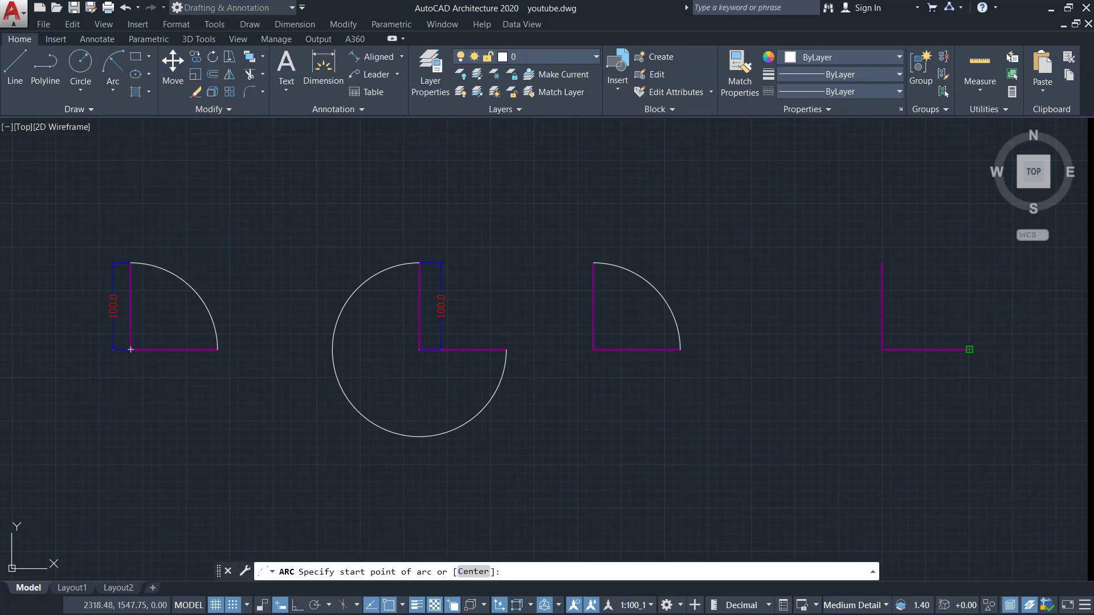
left_click(969, 349)
left_click(882, 262)
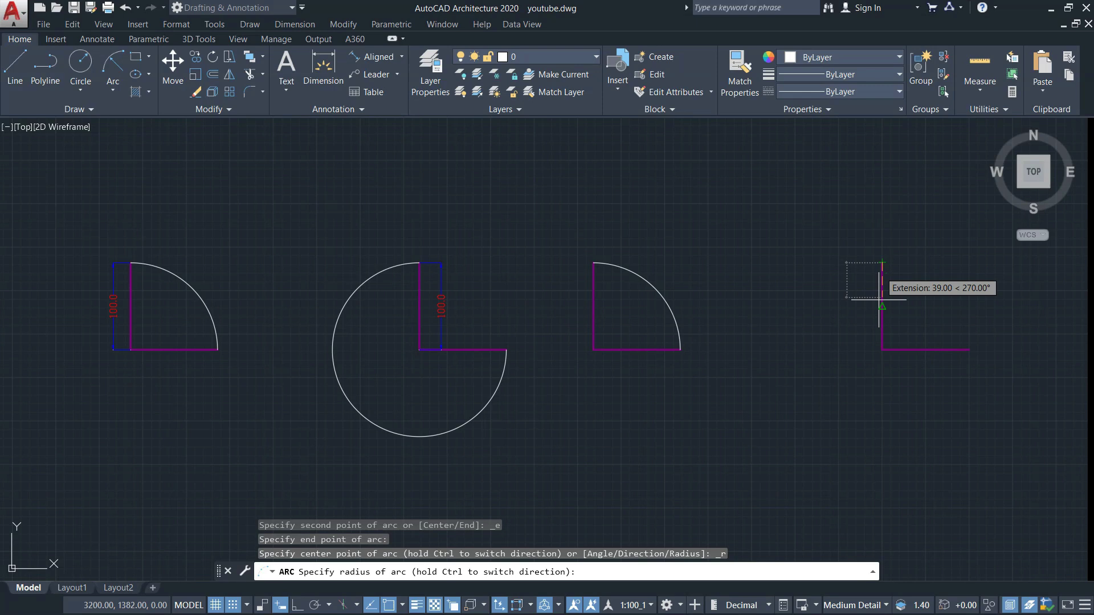
left_click(882, 349, "ctrl")
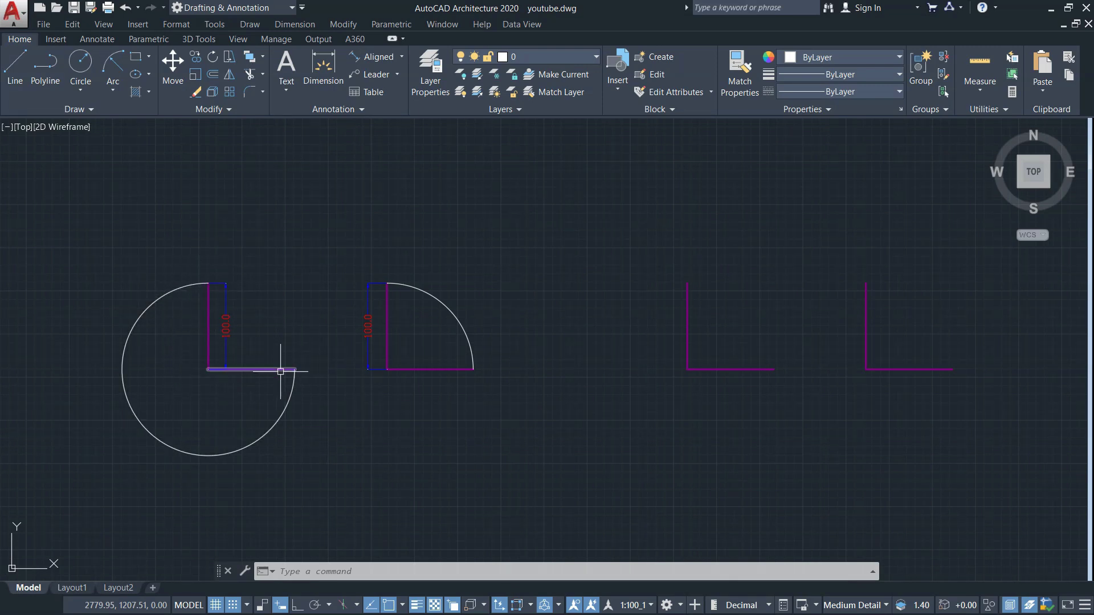
Step: Draw a Center, Start, End arc on the first undimensioned L-shape, centred on the corner, from the vertical line's top to the horizontal line's free end
left_click(110, 90)
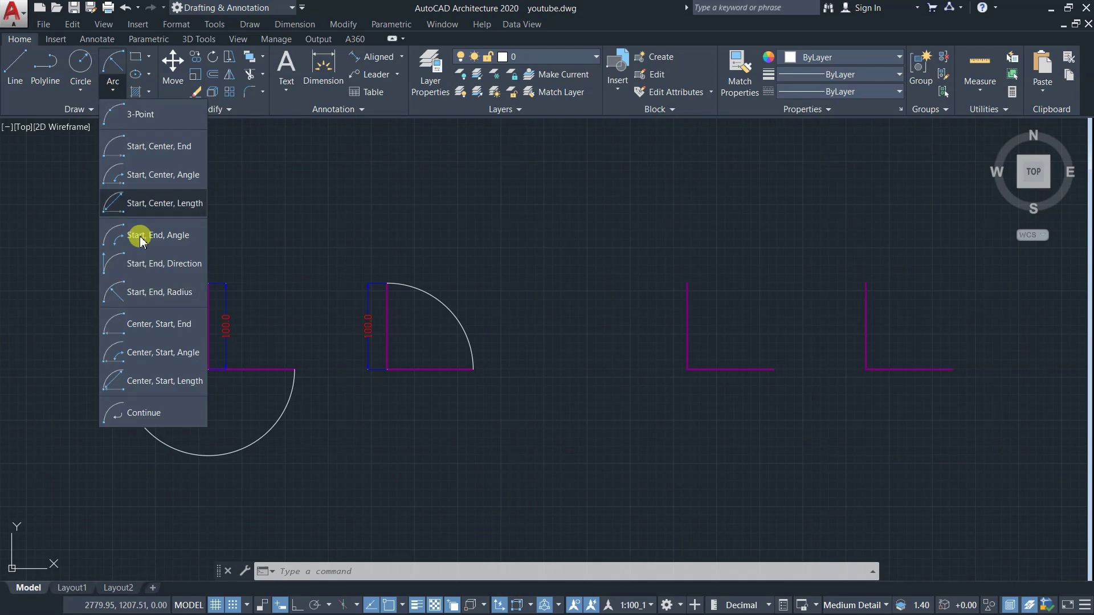
left_click(166, 327)
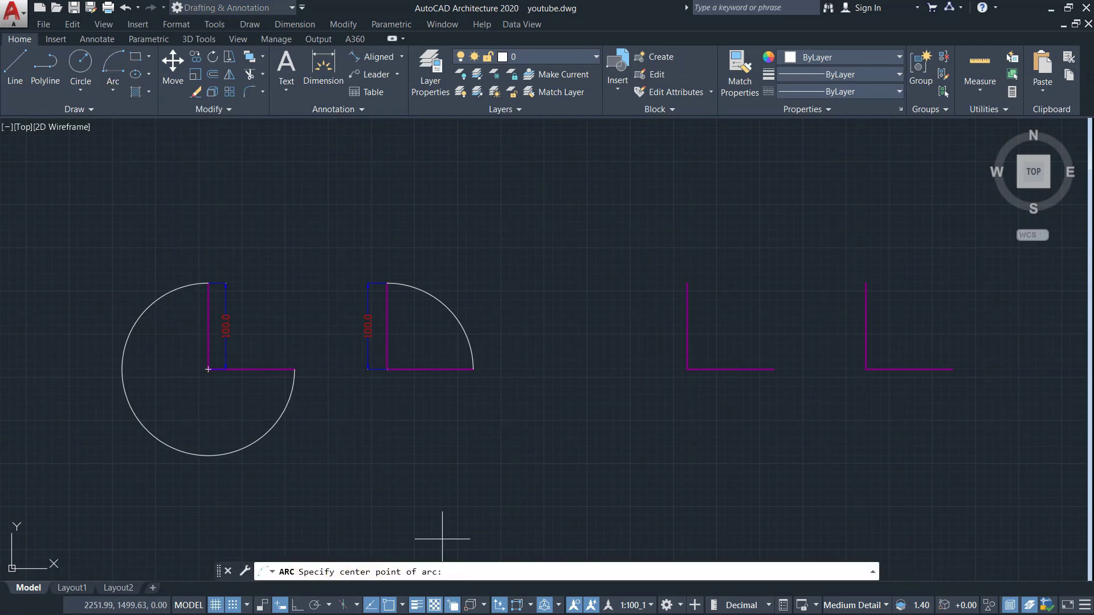
left_click(683, 371)
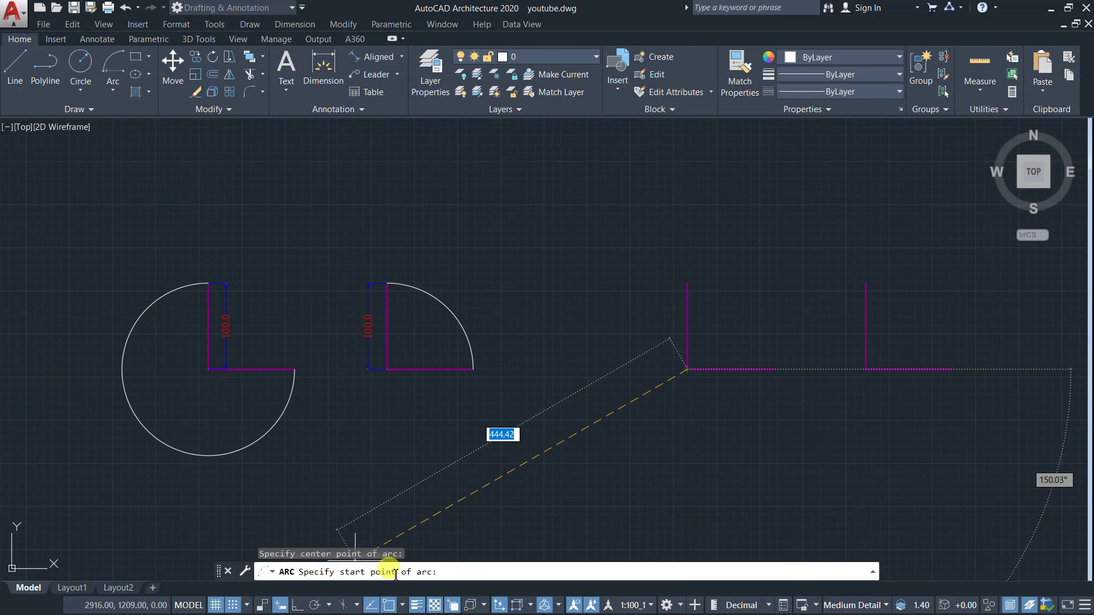
left_click(687, 283)
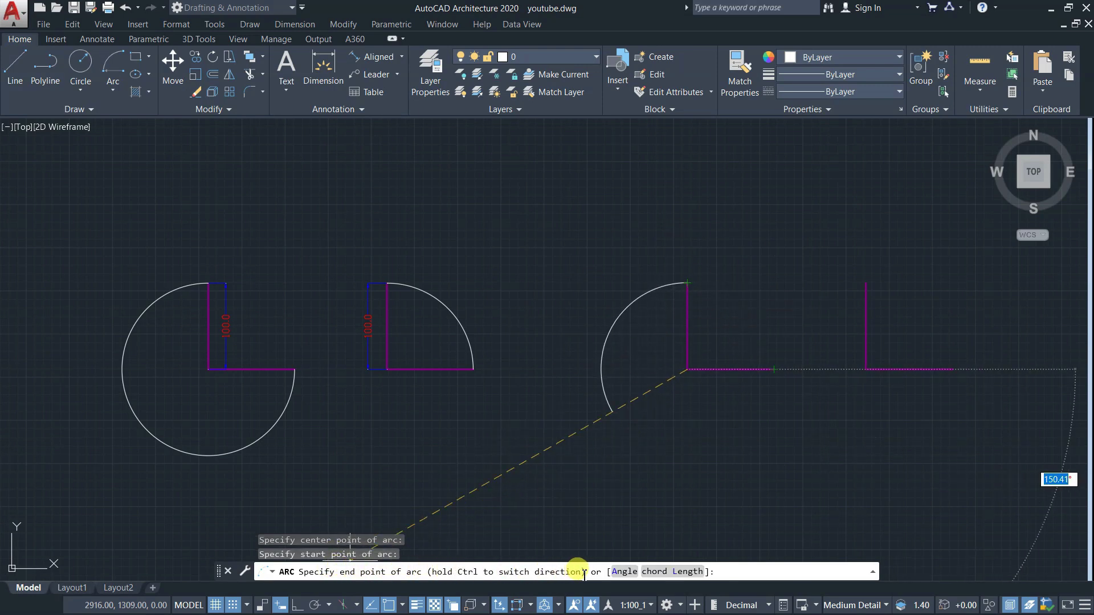
left_click(773, 370)
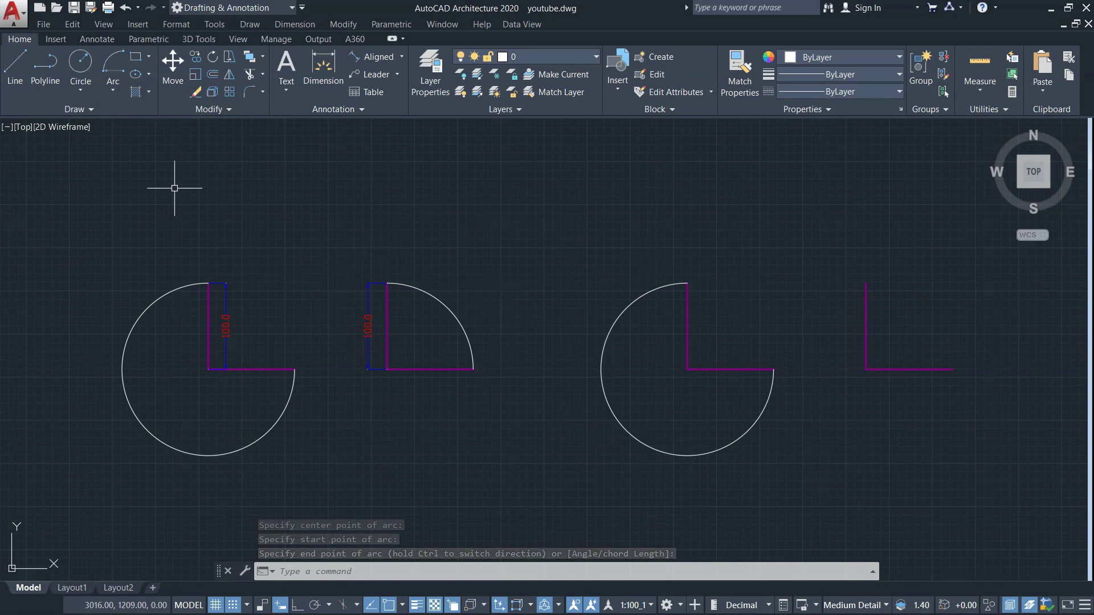
Step: Draw a Center, Start, End arc on the last L-shape, centred on the corner, from the vertical line's top to the horizontal line's free end
left_click(112, 90)
left_click(157, 324)
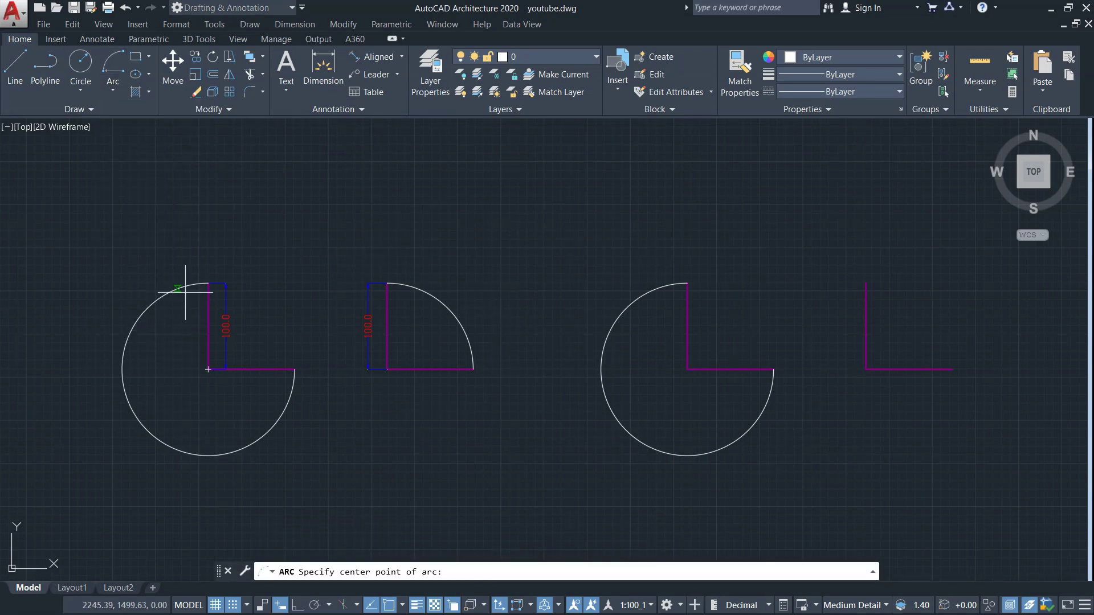
left_click(867, 370)
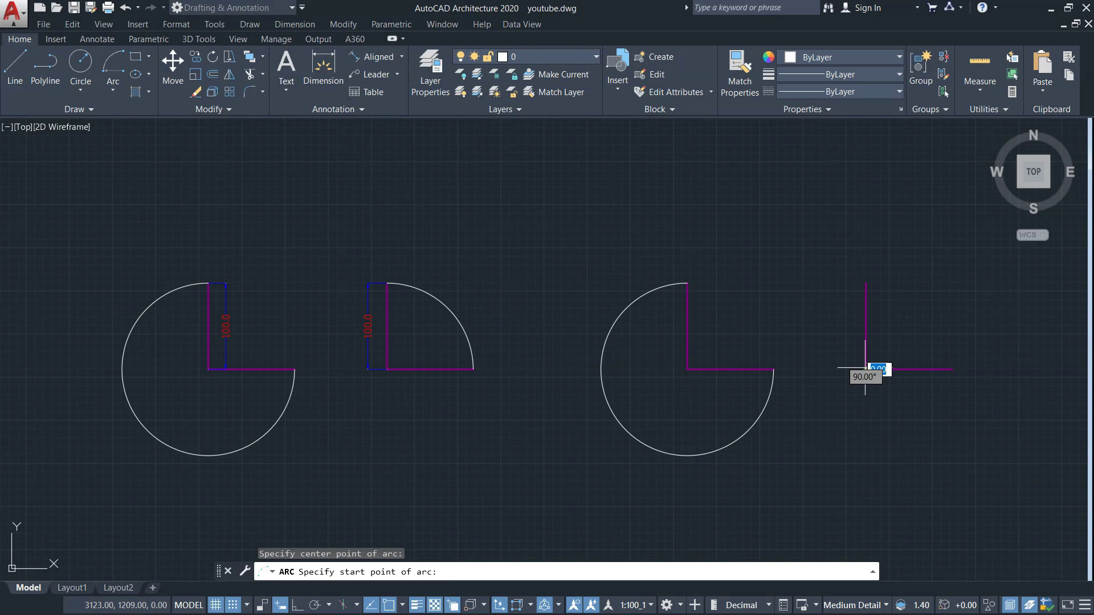
left_click(866, 283)
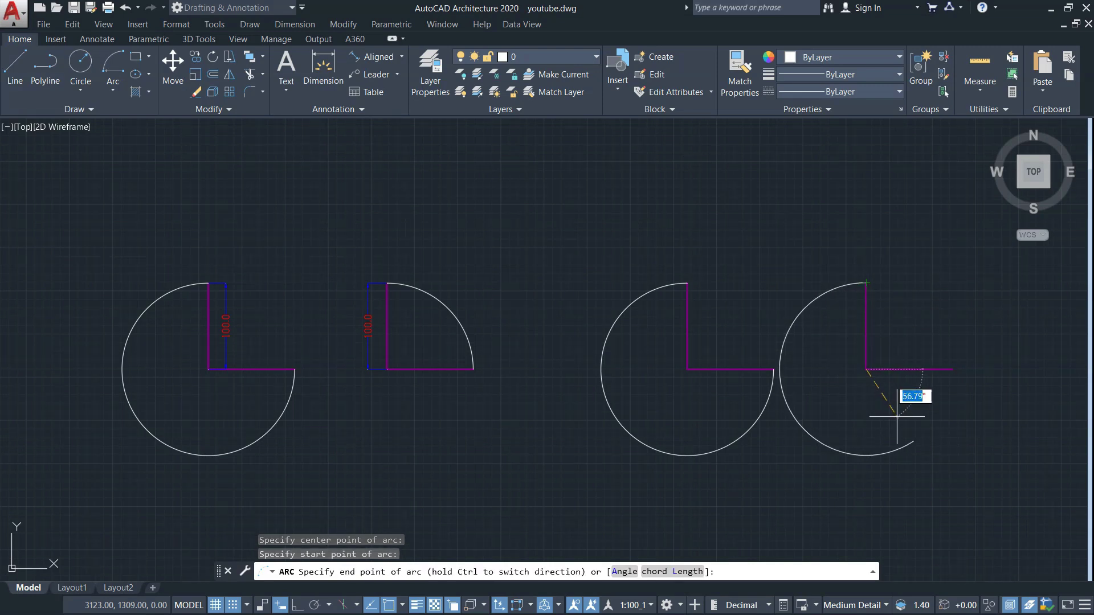
left_click(952, 370)
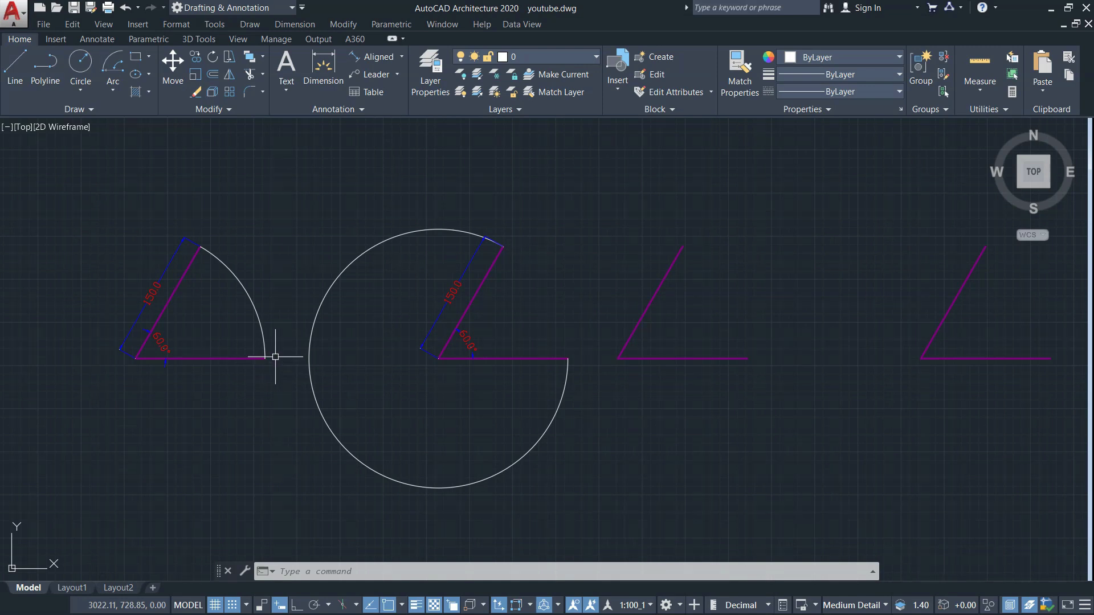
Step: Draw a Center, Start, Angle arc on the first undimensioned angle figure, centred on the vertex, from the horizontal line's end, picking the angle at the slanted line's top
left_click(118, 93)
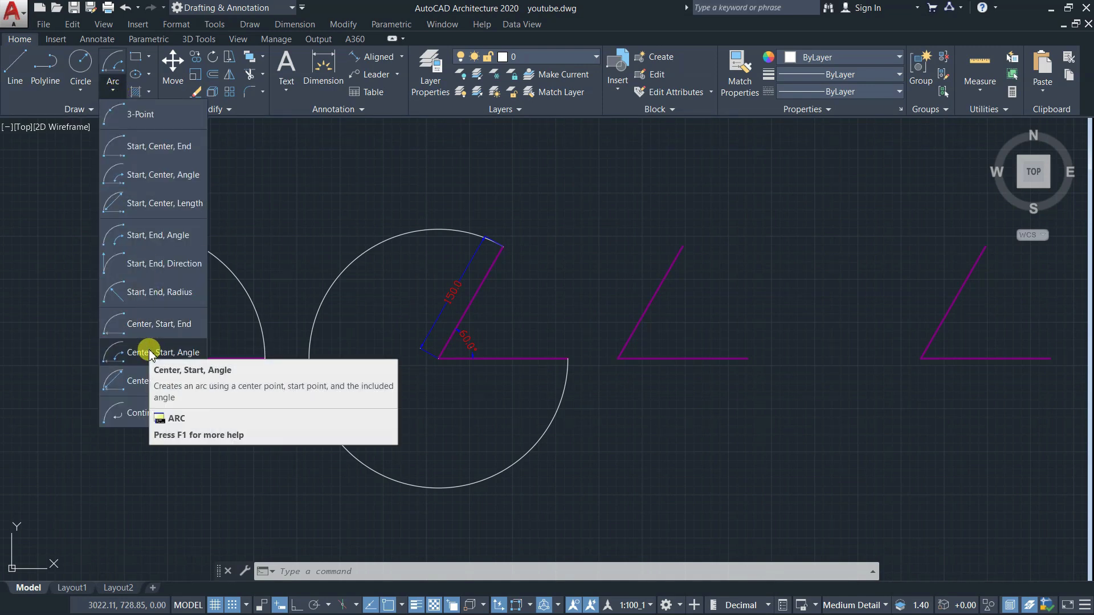
left_click(149, 353)
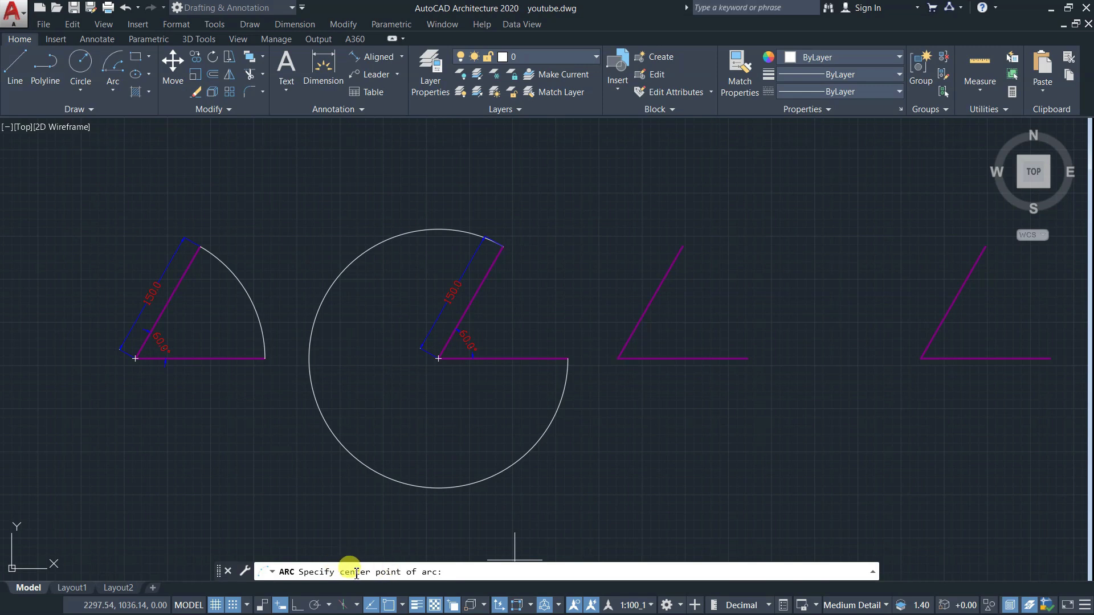
left_click(618, 358)
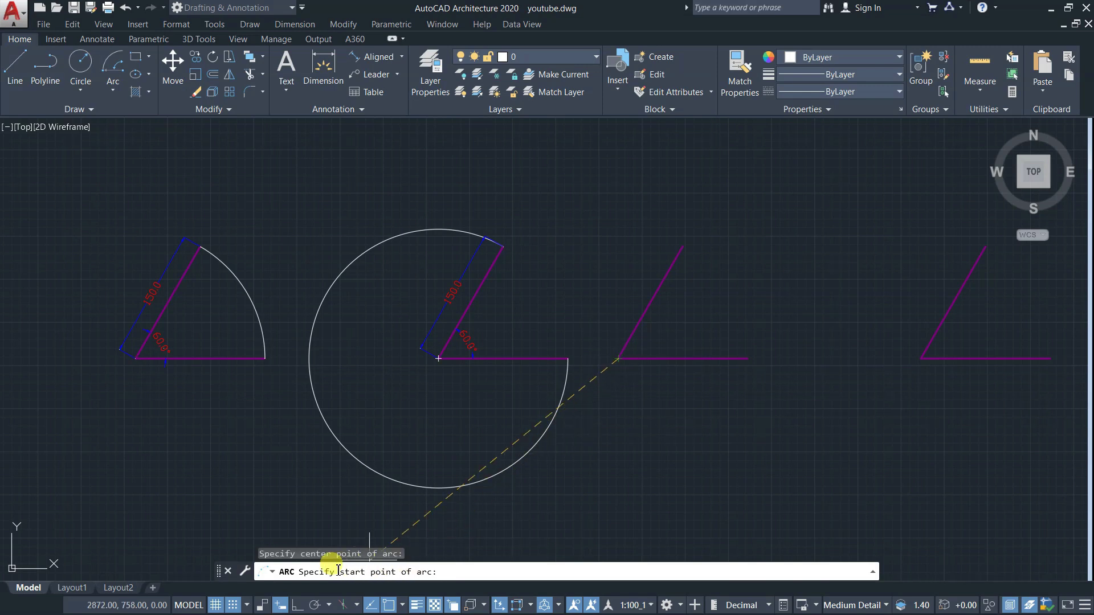
left_click(744, 359)
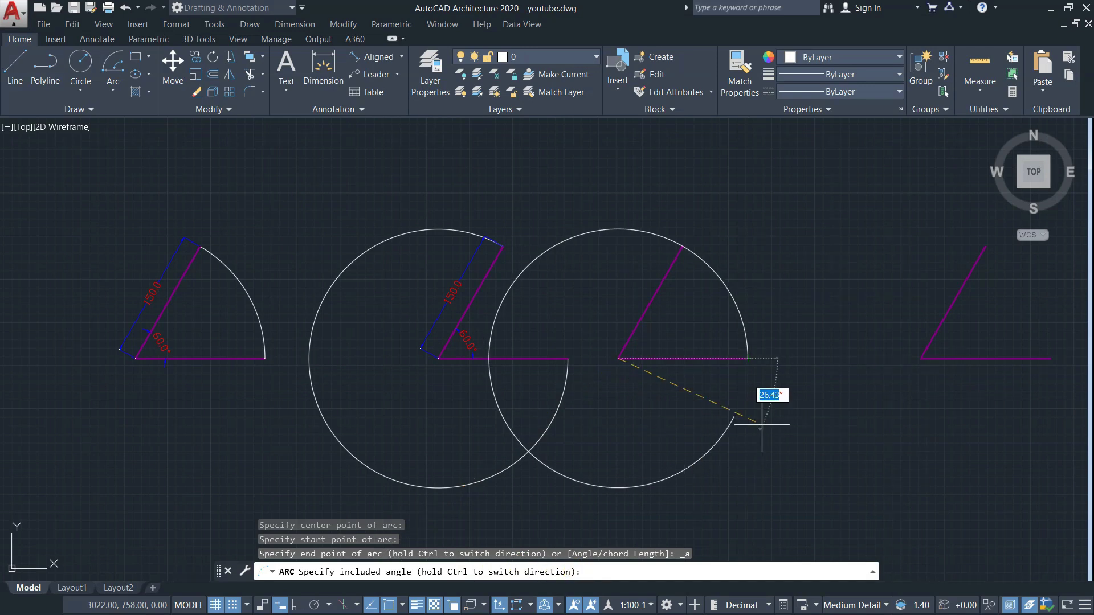
left_click(680, 247)
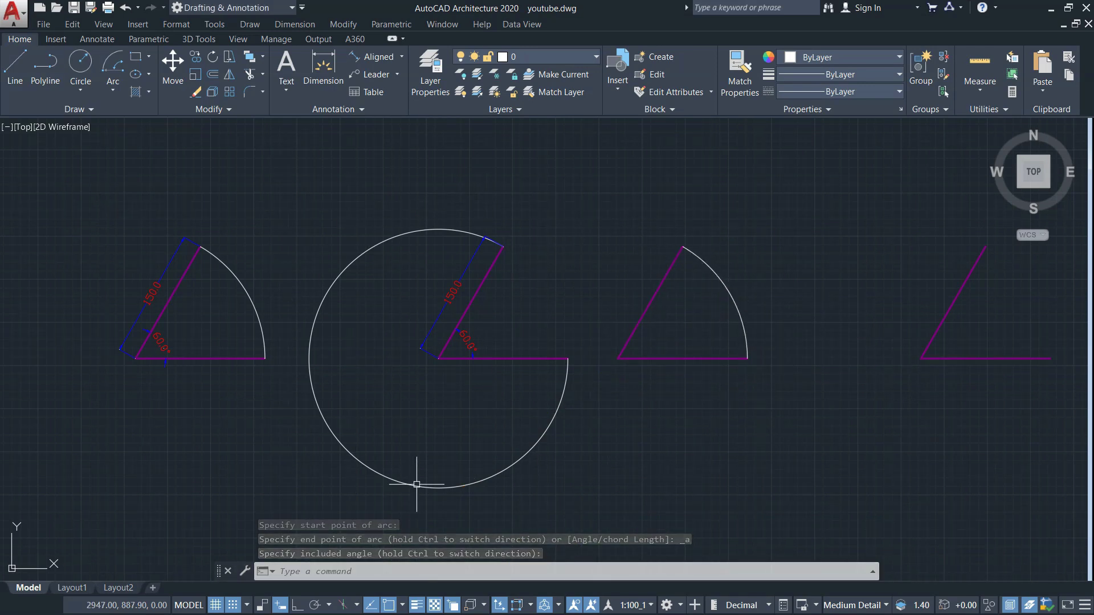
Step: Draw a Center, Start, Angle arc in the switched direction on the last angle figure, centred on the vertex, from the horizontal's end to the slanted line's top
left_click(113, 90)
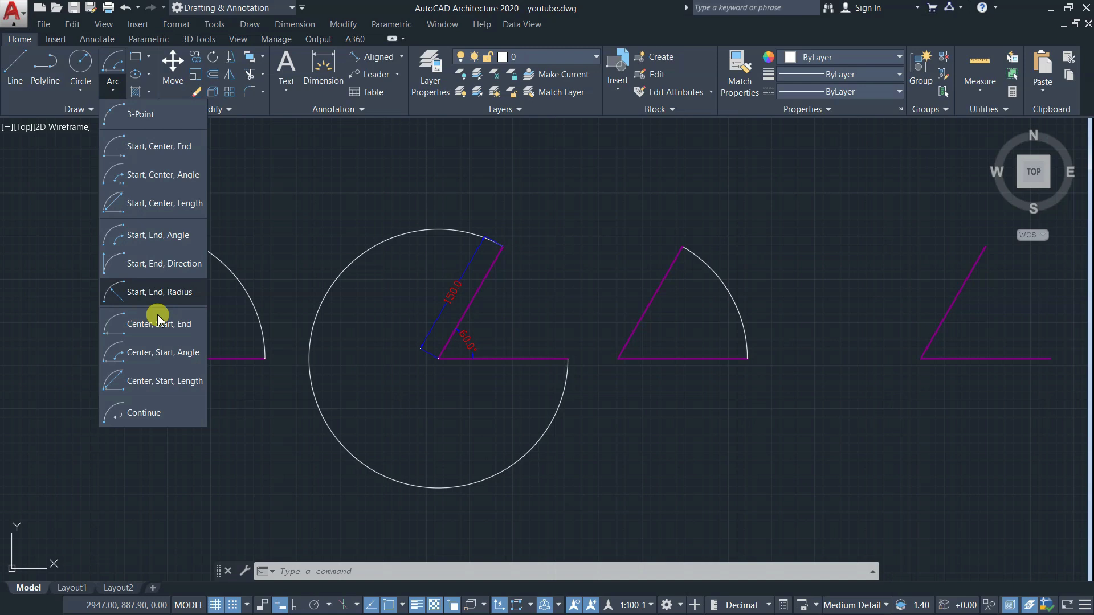
left_click(163, 353)
left_click(921, 358)
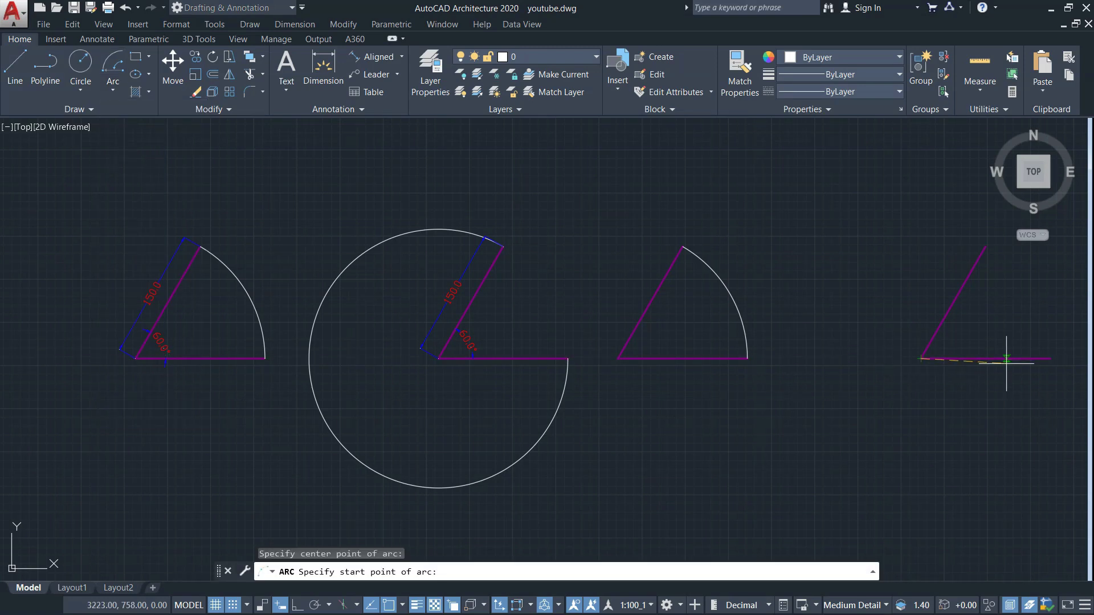
left_click(1050, 358)
key("ctrl")
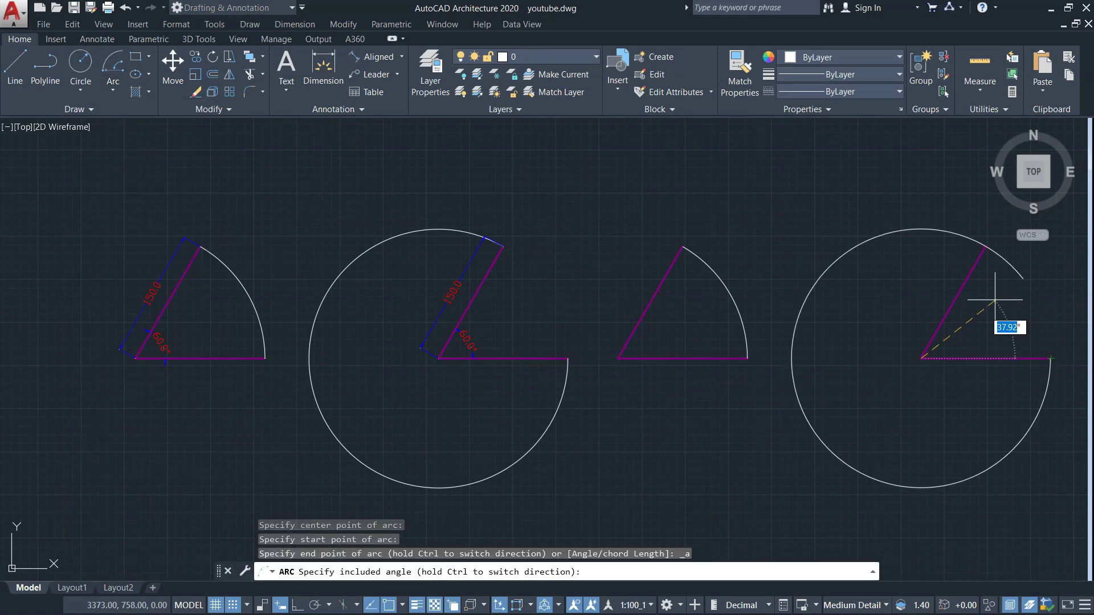
left_click(985, 246)
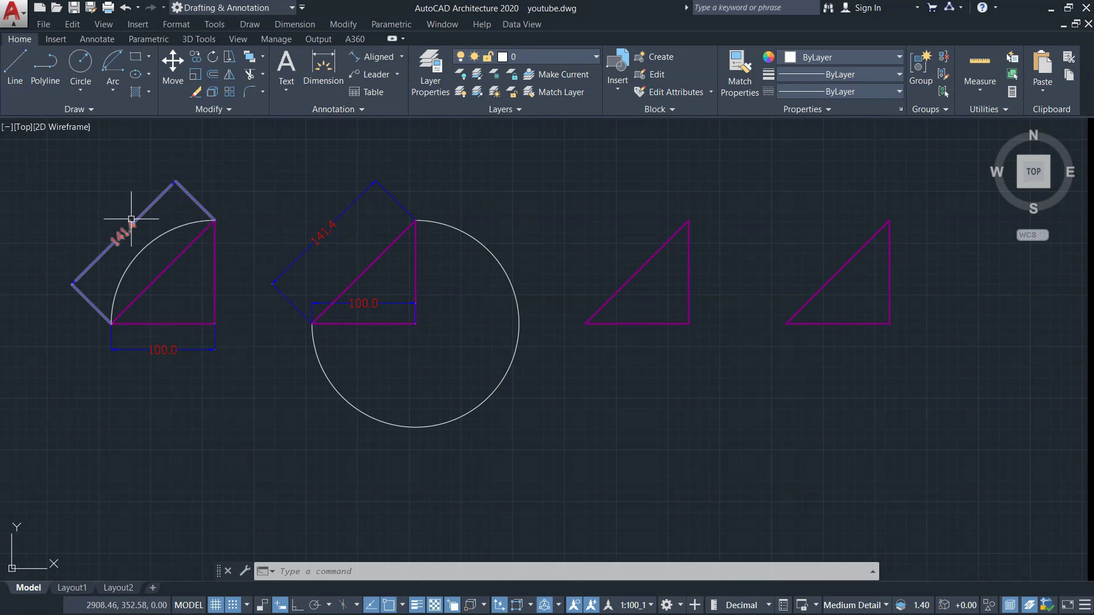
Step: Draw a Center, Start, Length arc on the first undimensioned triangle, centred on the right-angle corner, from the top vertex, with the chord length picked at the left vertex
left_click(113, 87)
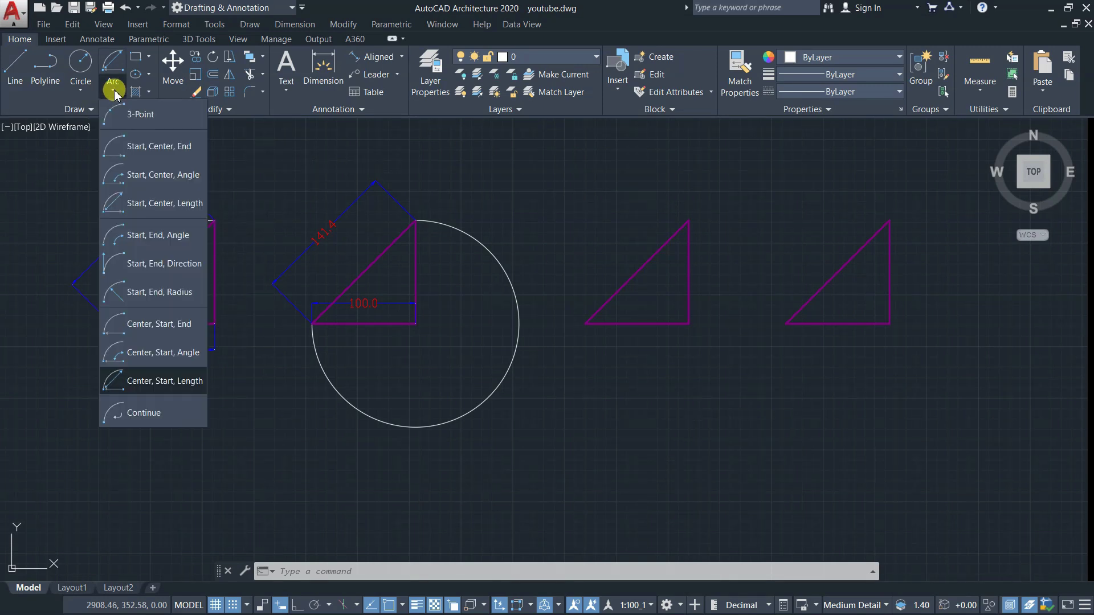
left_click(158, 381)
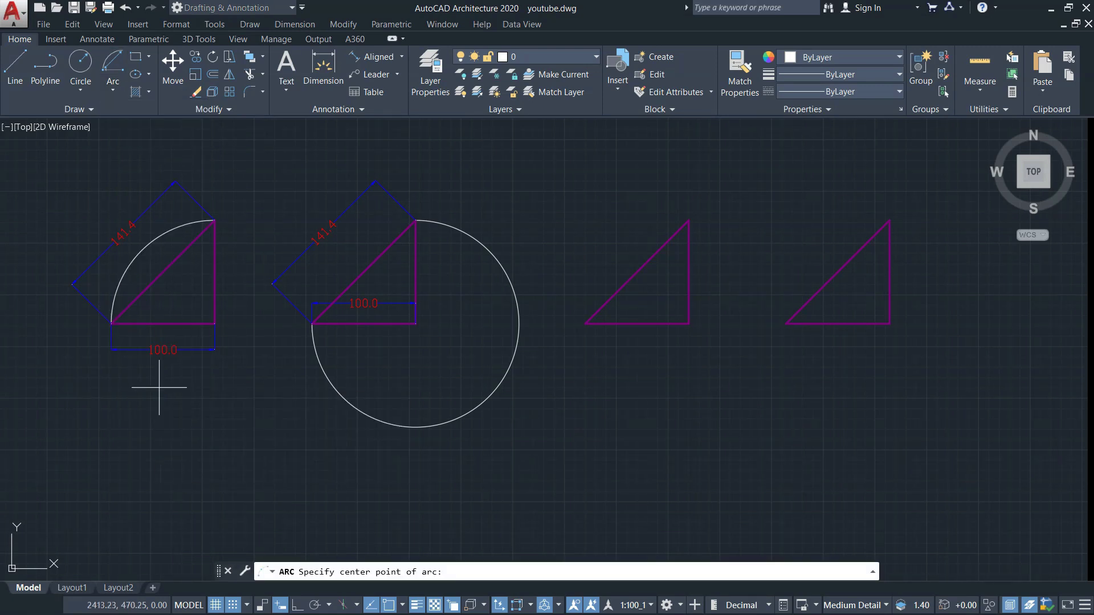
left_click(689, 323)
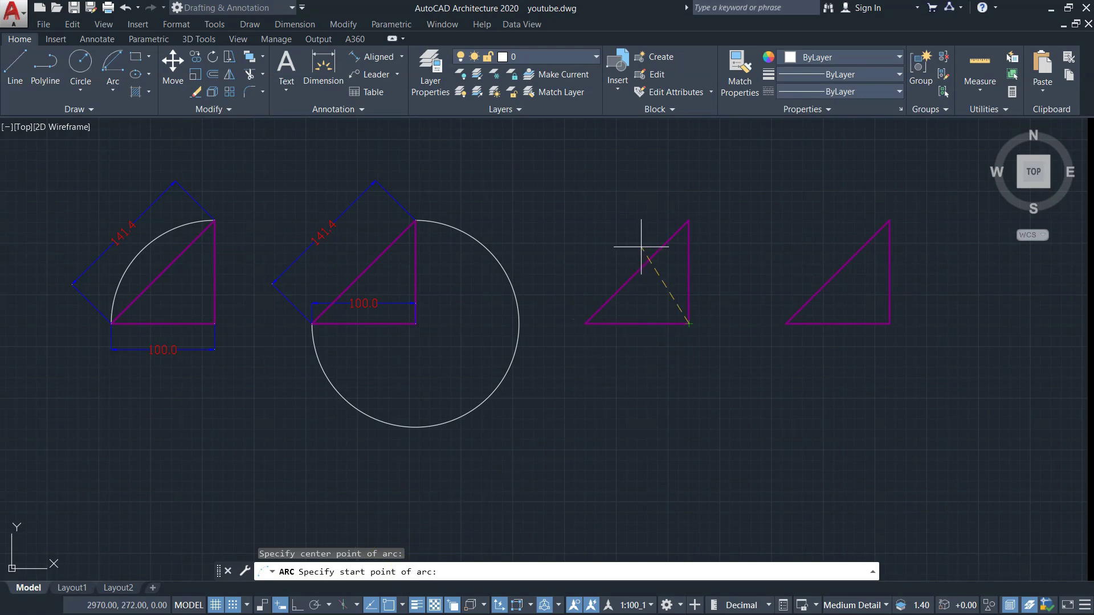
left_click(689, 219)
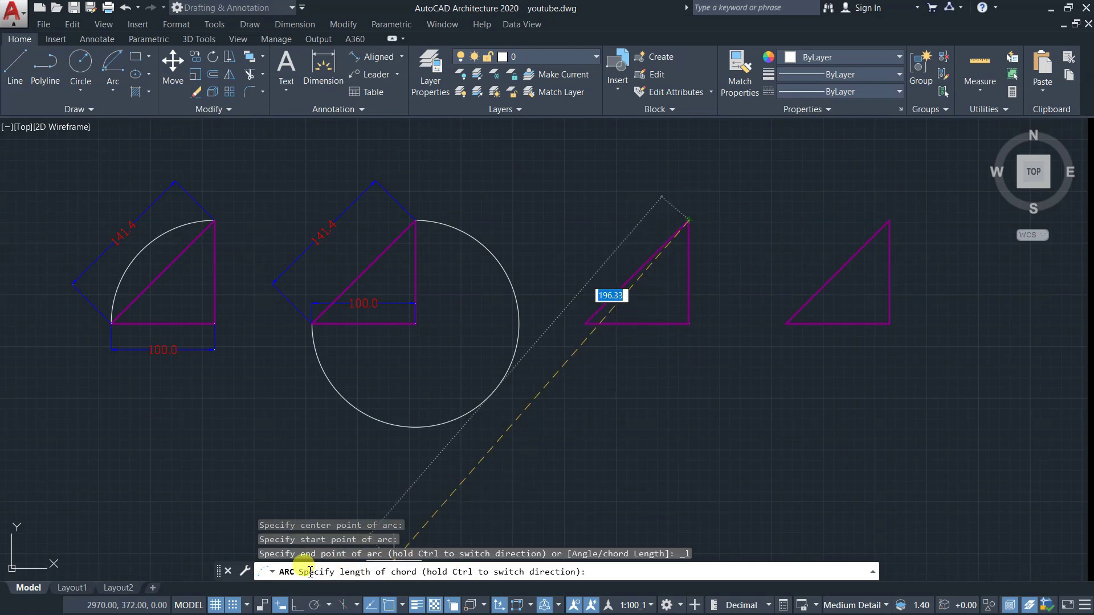
left_click(585, 324)
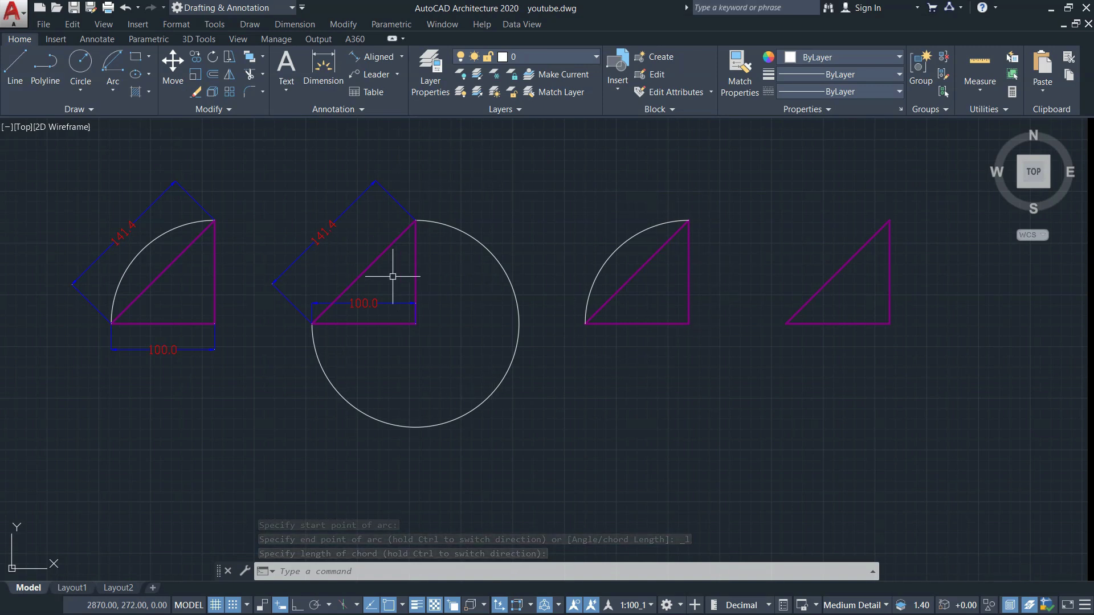
Step: Draw a Center, Start, Length arc in the switched direction on the last triangle, centred on its right-angle corner, from the top vertex, chord picked at the left vertex
left_click(116, 93)
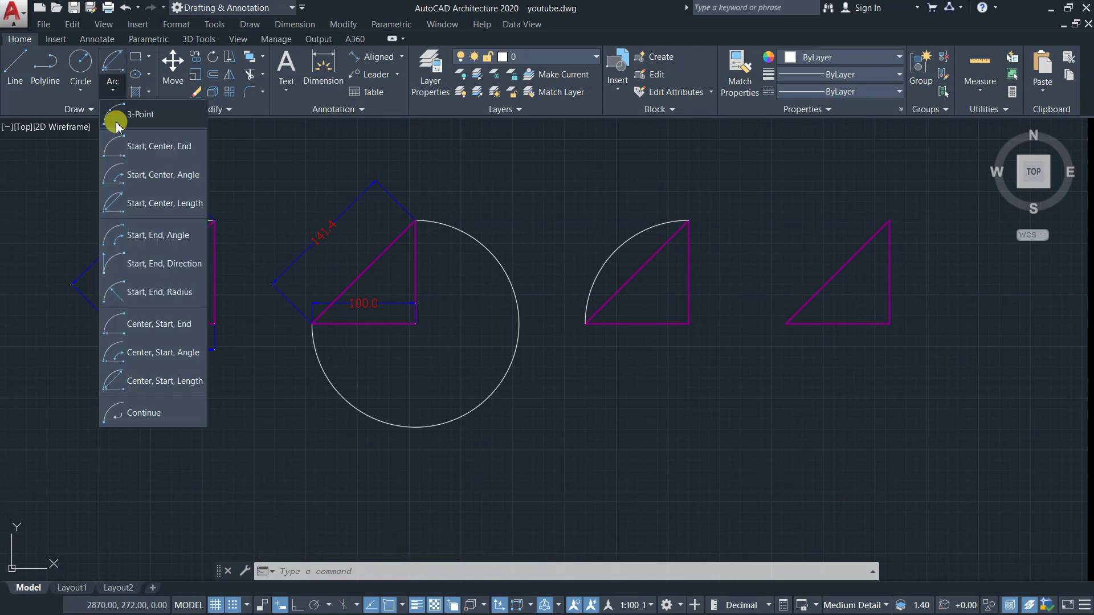
left_click(139, 386)
left_click(889, 324)
left_click(889, 220)
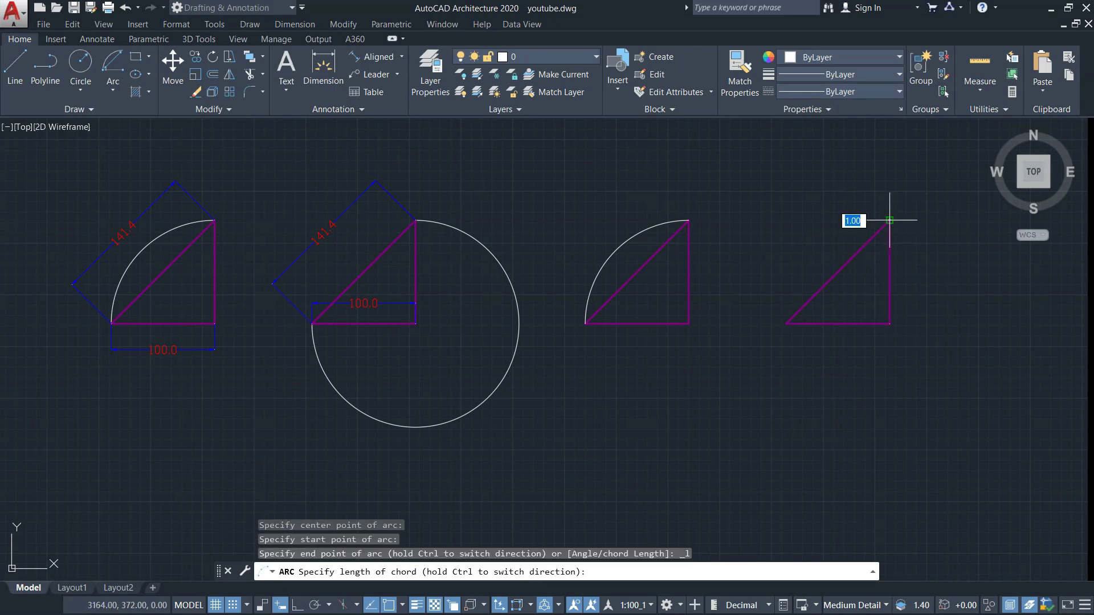
left_click(786, 322, "ctrl")
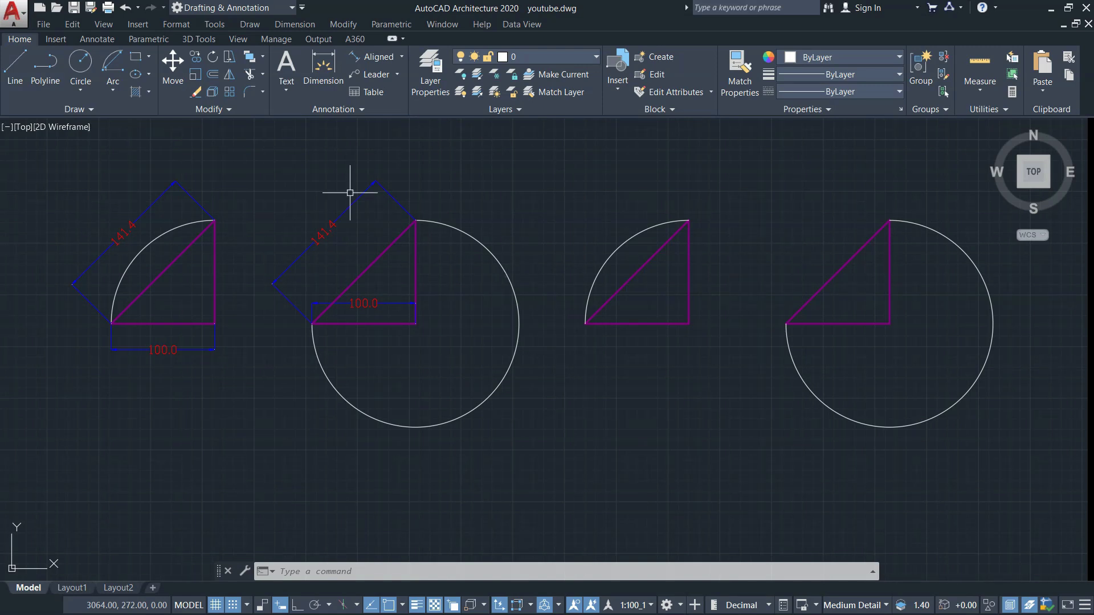
Step: Draw a chain of three Continue arcs from the last triangle arc's end at the left vertex, winding down and to the left, each tangent to the previous one
left_click(117, 94)
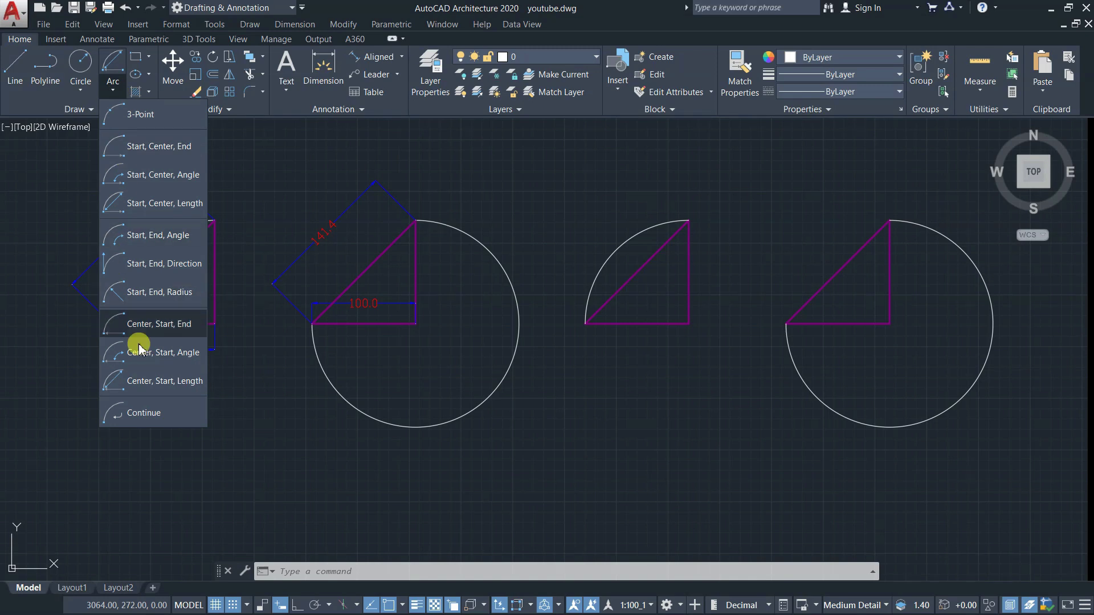
left_click(147, 417)
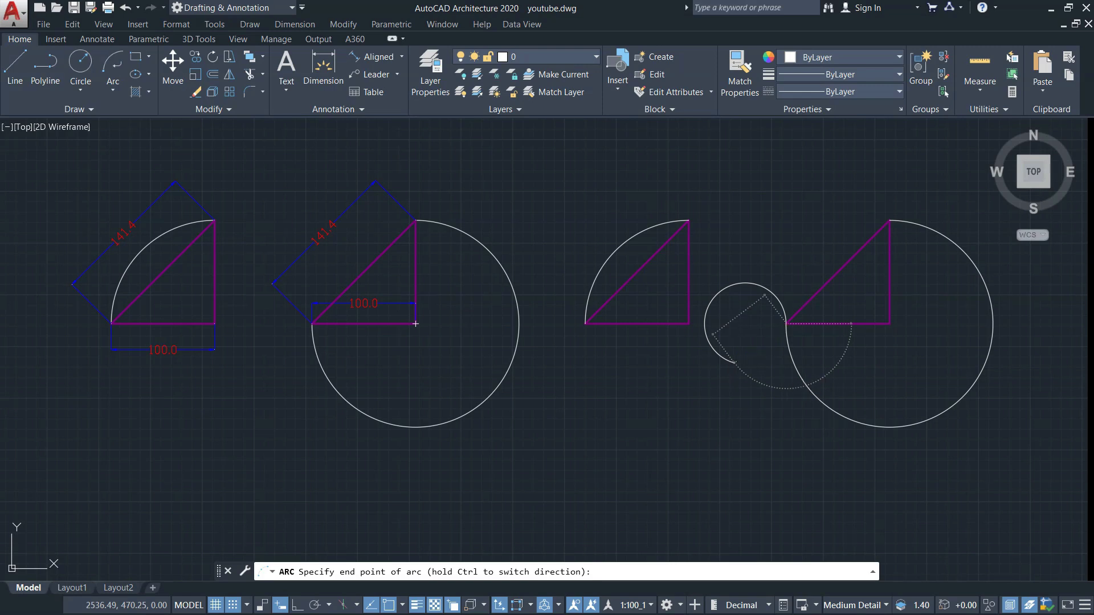
left_click(735, 362)
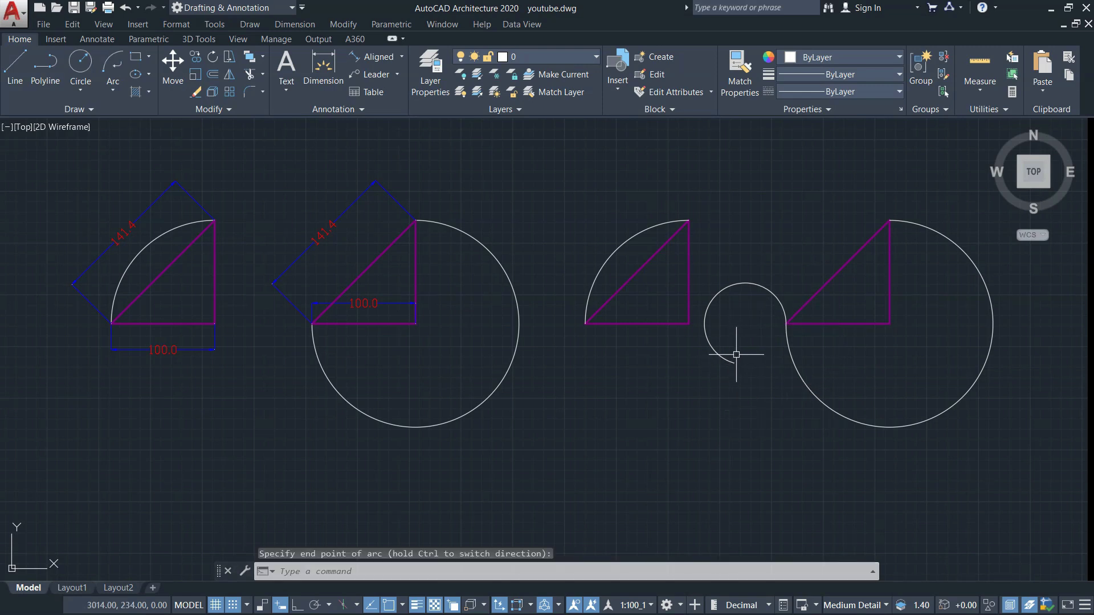
left_click(113, 74)
left_click(642, 437)
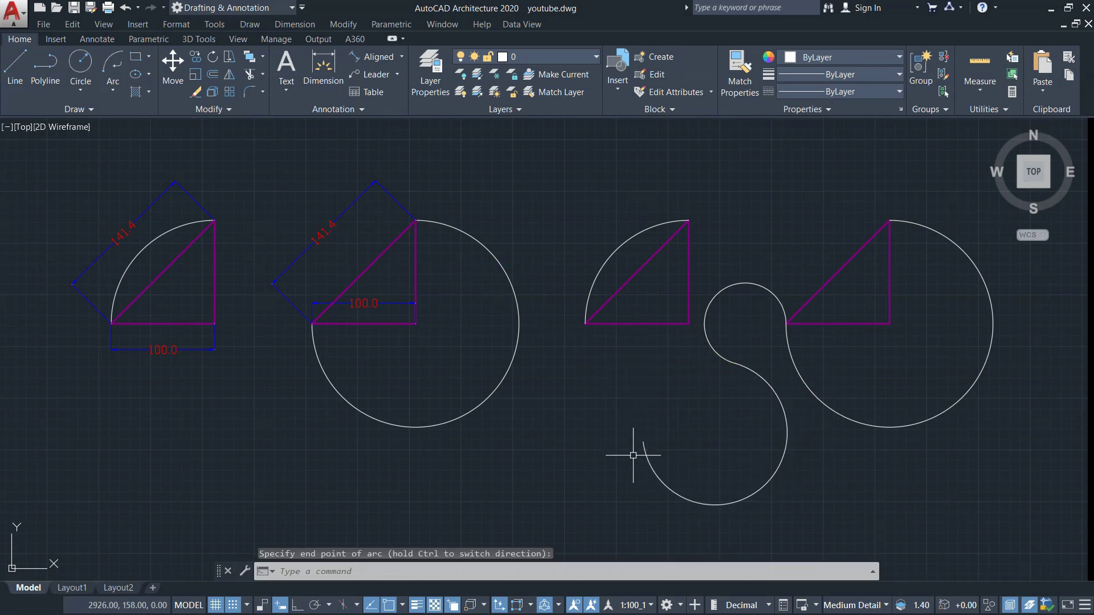
left_click(113, 68)
left_click(561, 500)
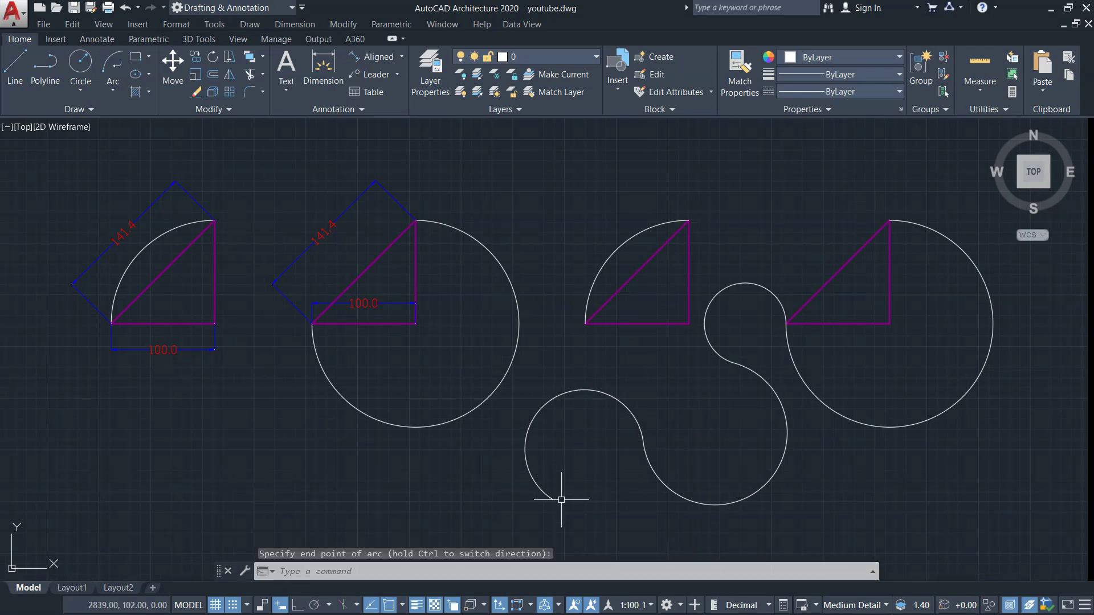